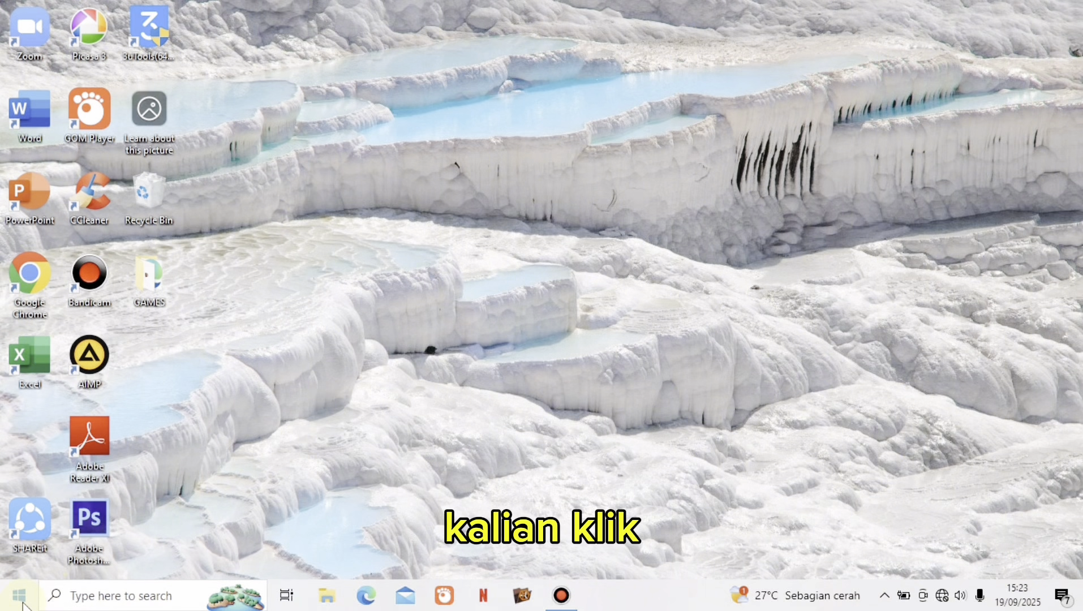
Open Device Manager and expand the Network adapters category.
right_click(23, 604)
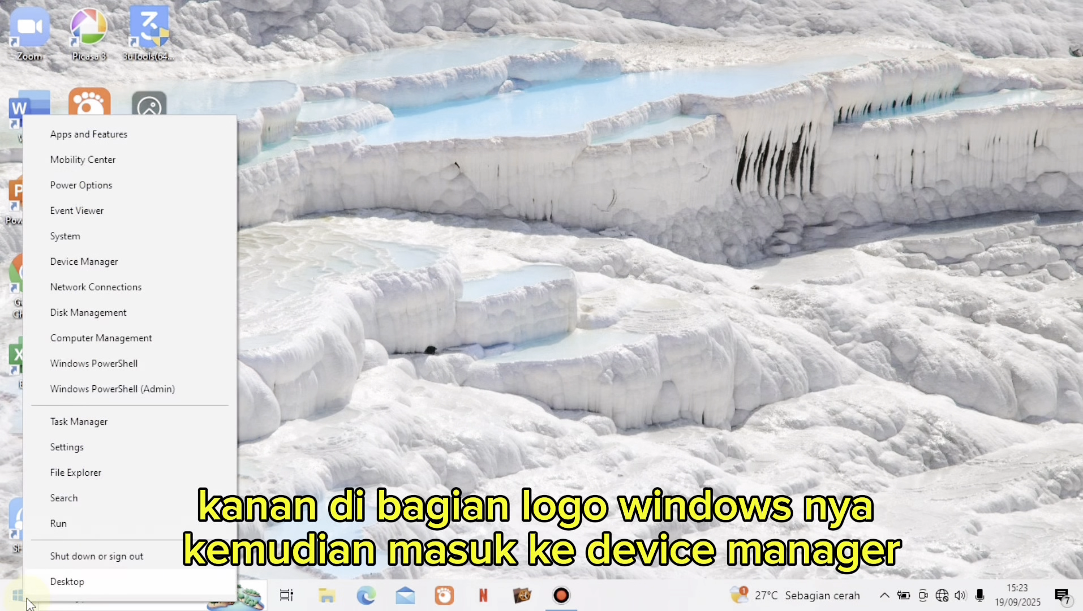
left_click(126, 263)
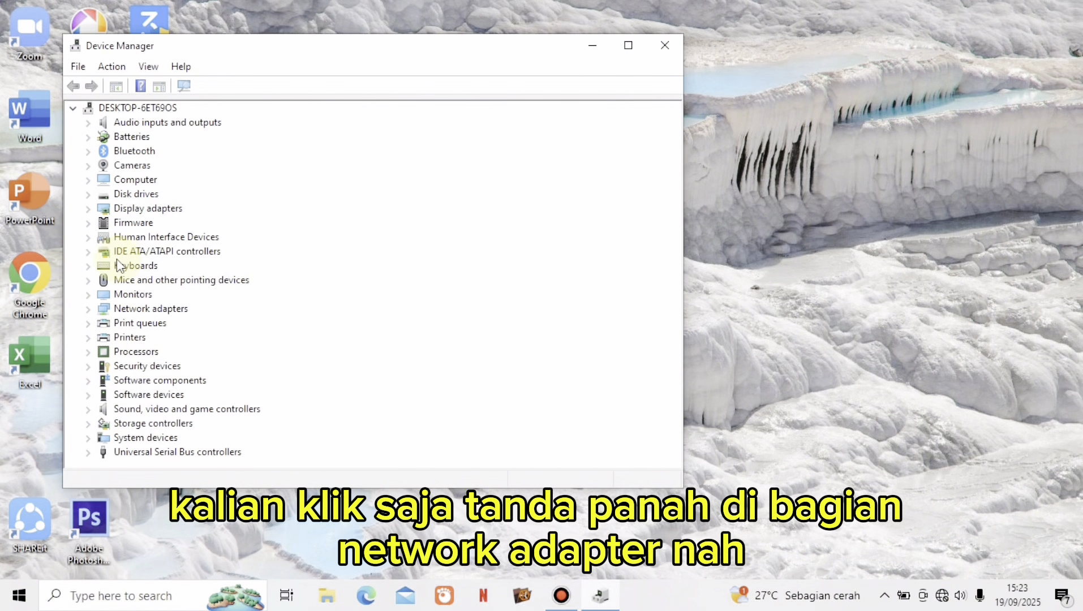
left_click(88, 310)
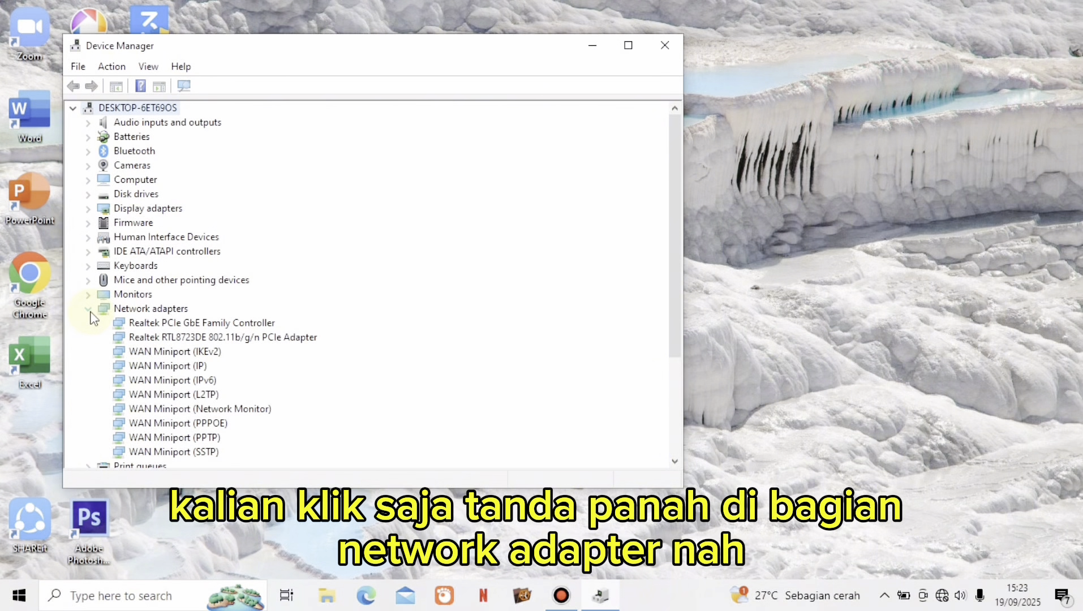
Uninstall the Realtek RTL8723DE 802.11b/g/n PCIe Adapter from the network adapters.
left_click(179, 339)
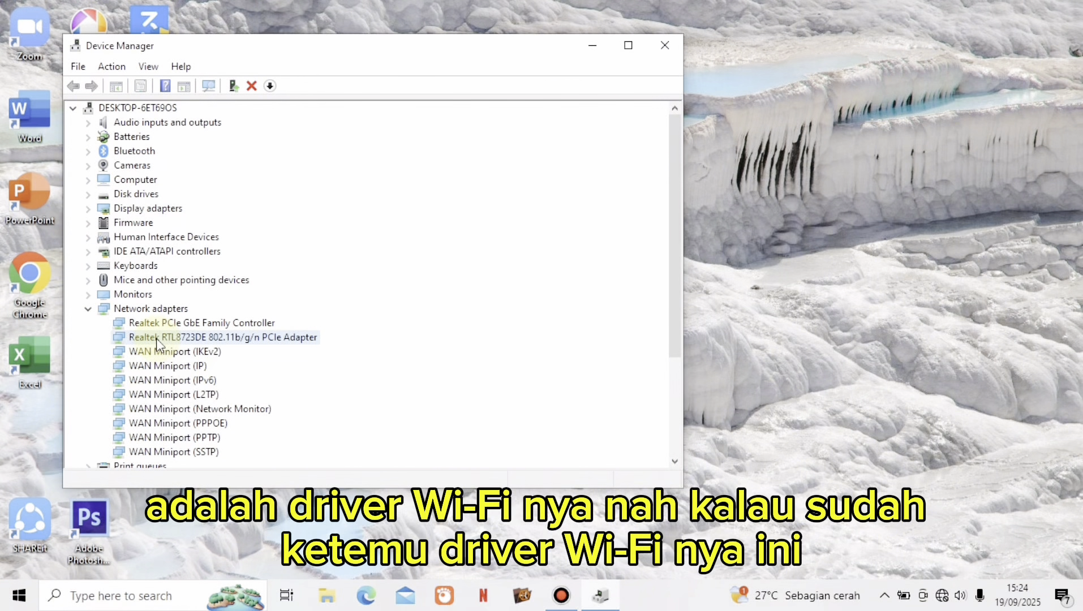
right_click(207, 338)
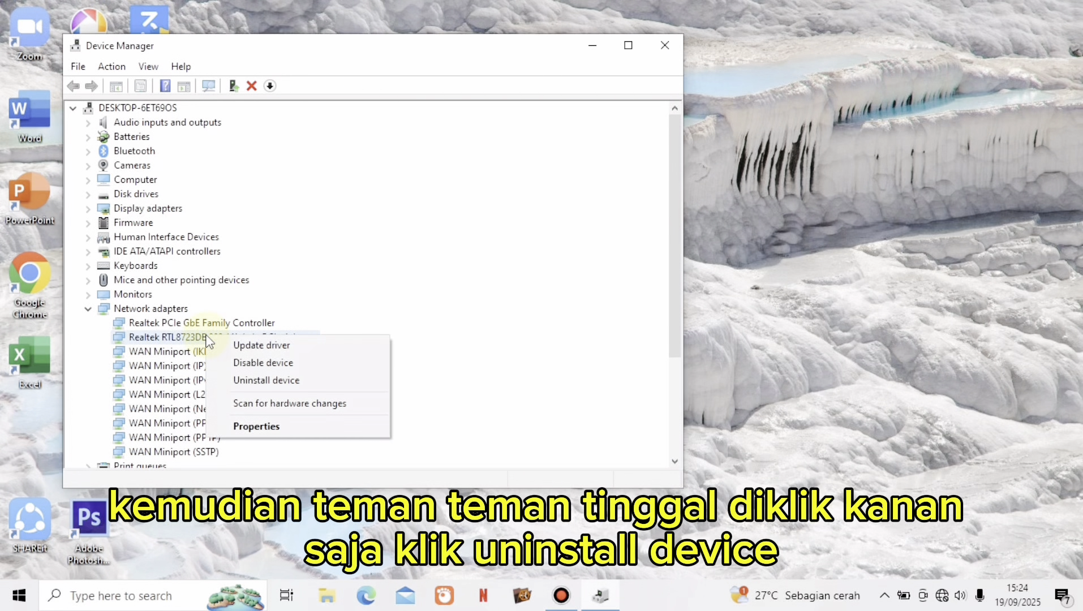
left_click(259, 381)
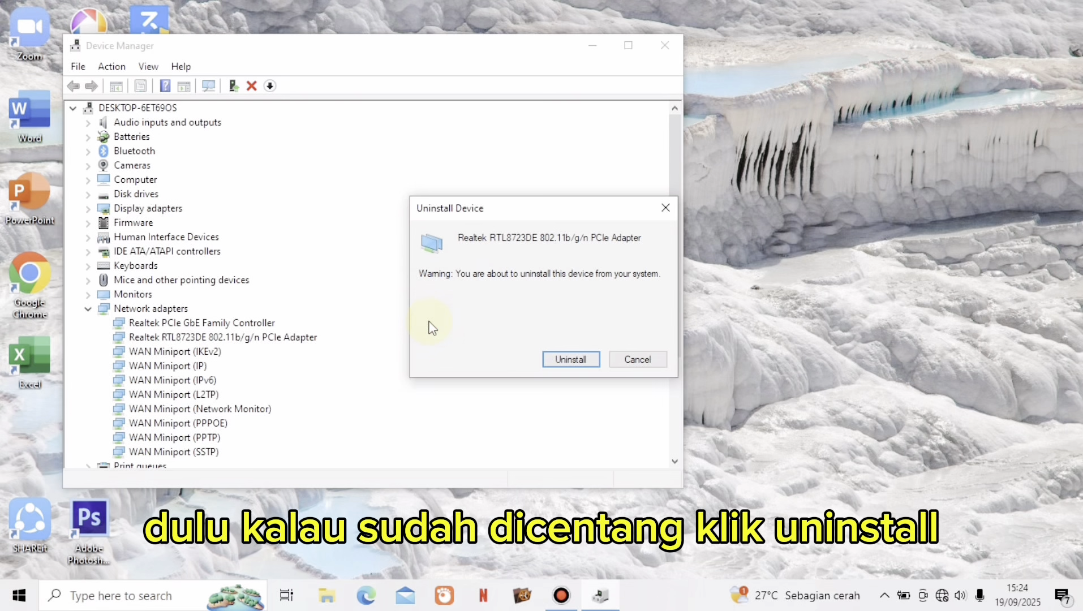
left_click(571, 359)
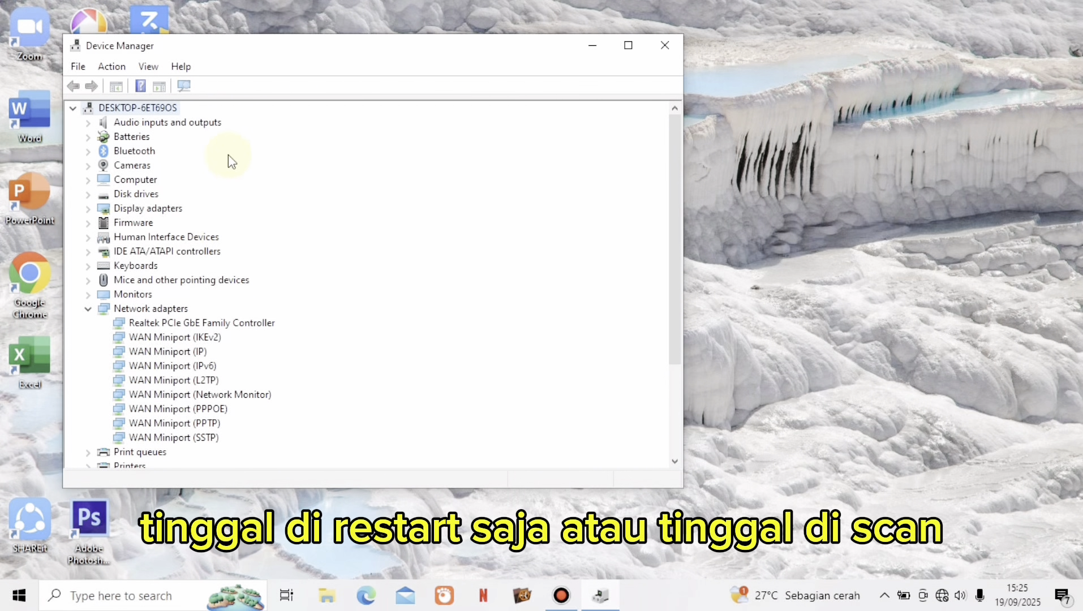
Scan for hardware changes to reinstall the removed Wi-Fi adapter, and check the available networks.
left_click(185, 88)
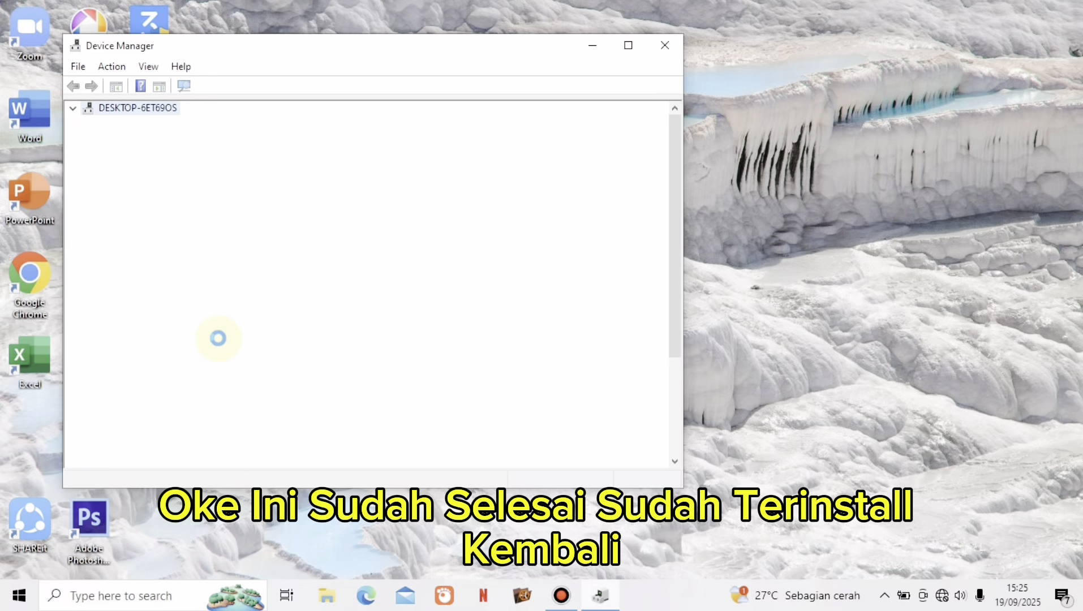
left_click(219, 339)
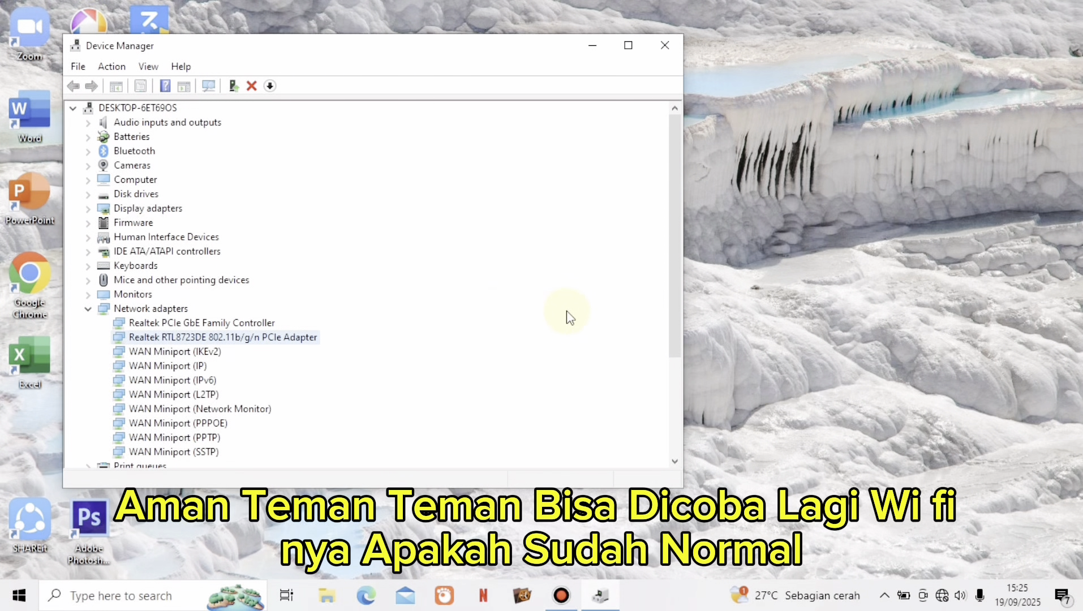
left_click(948, 599)
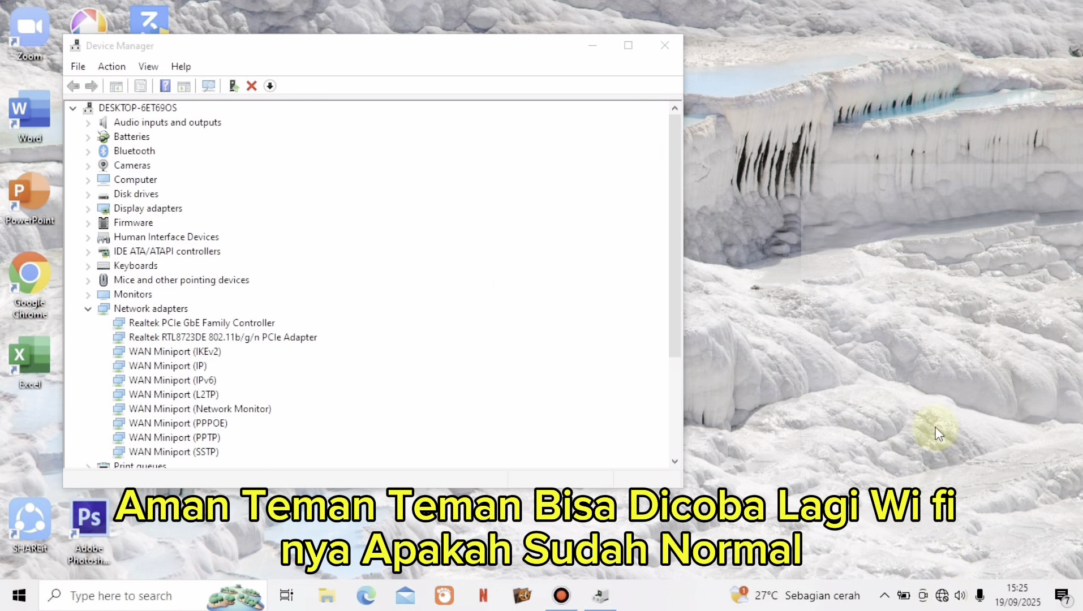
left_click(716, 220)
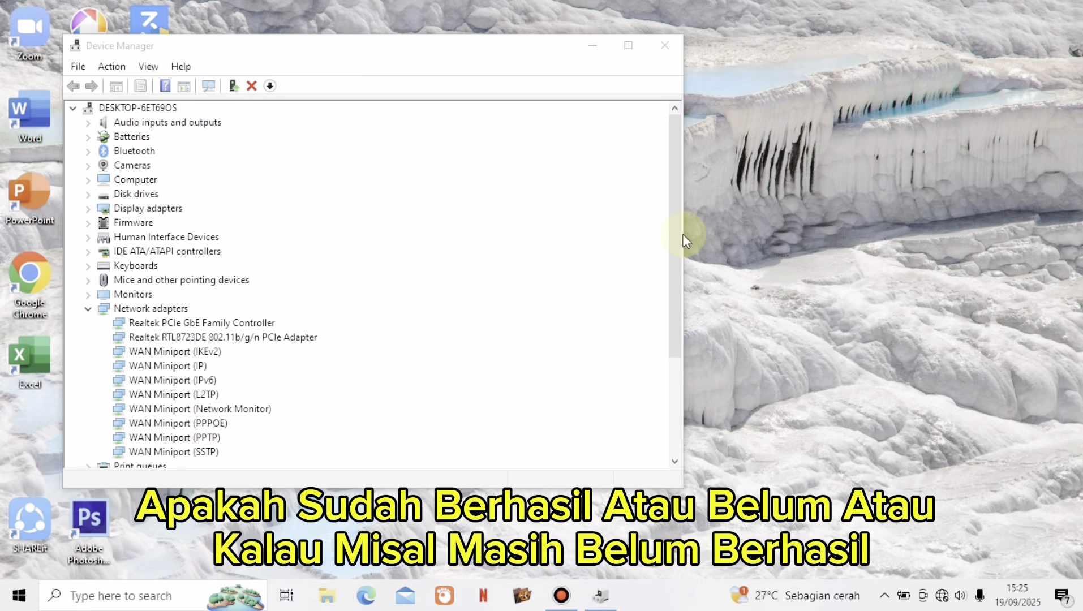
Uninstall the reinstalled Realtek RTL8723DE Wi-Fi adapter once more.
left_click(214, 337)
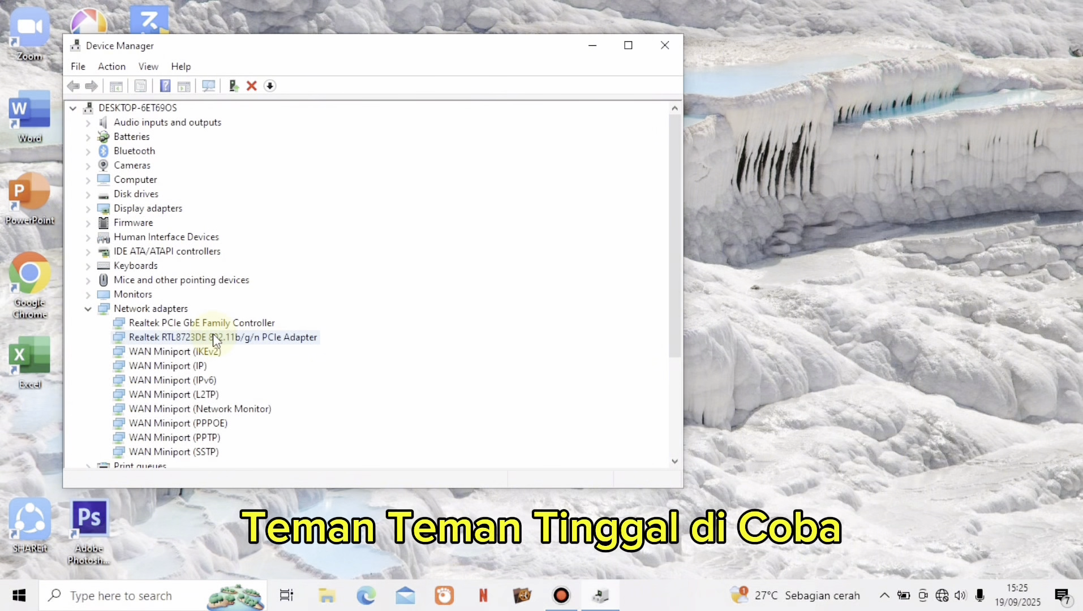
right_click(214, 337)
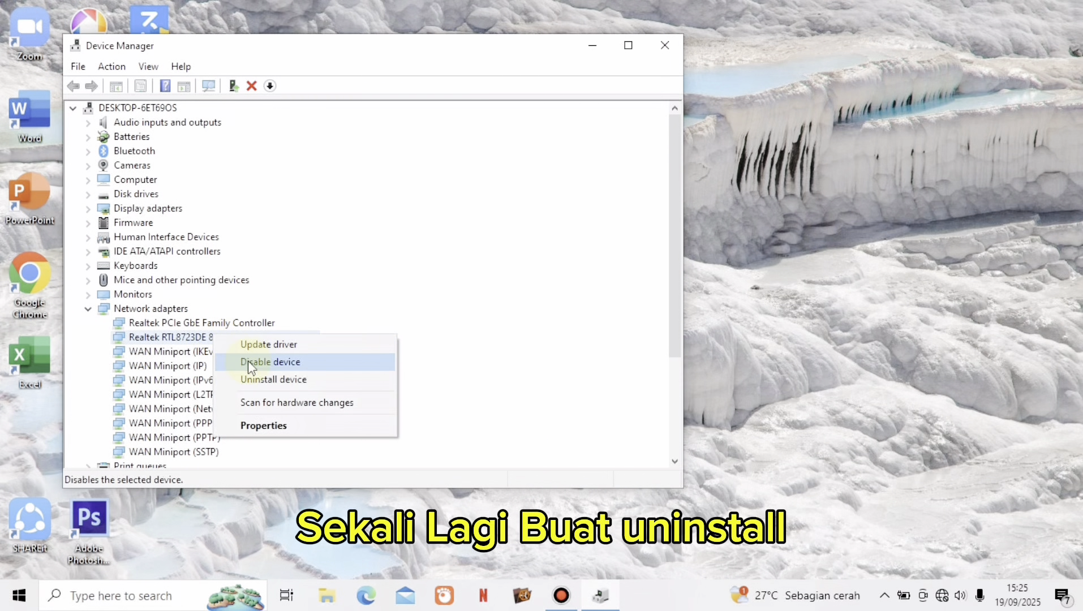
left_click(259, 378)
left_click(574, 359)
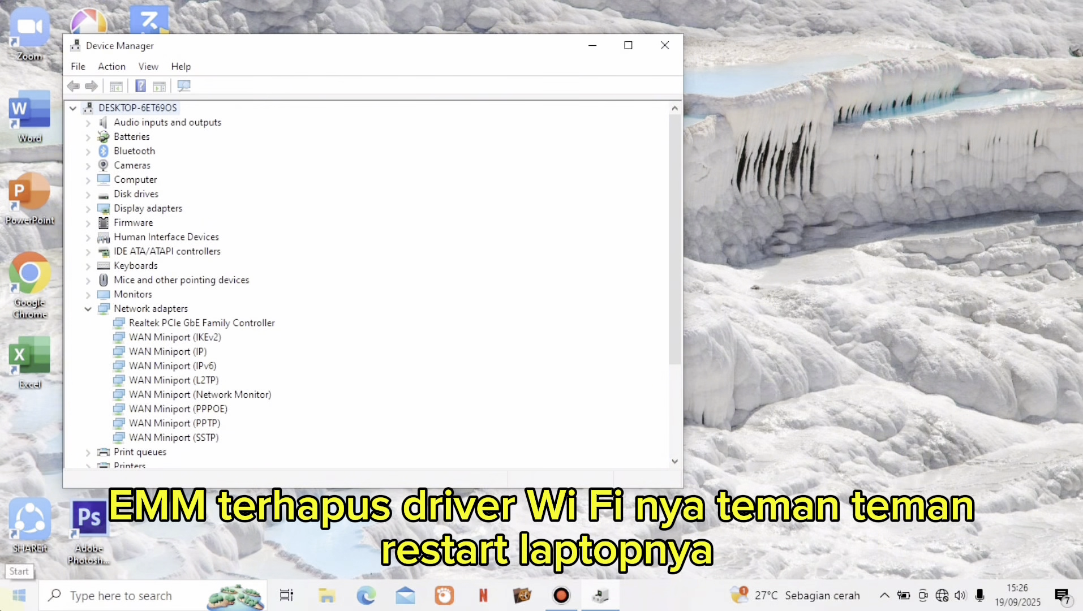
left_click(19, 596)
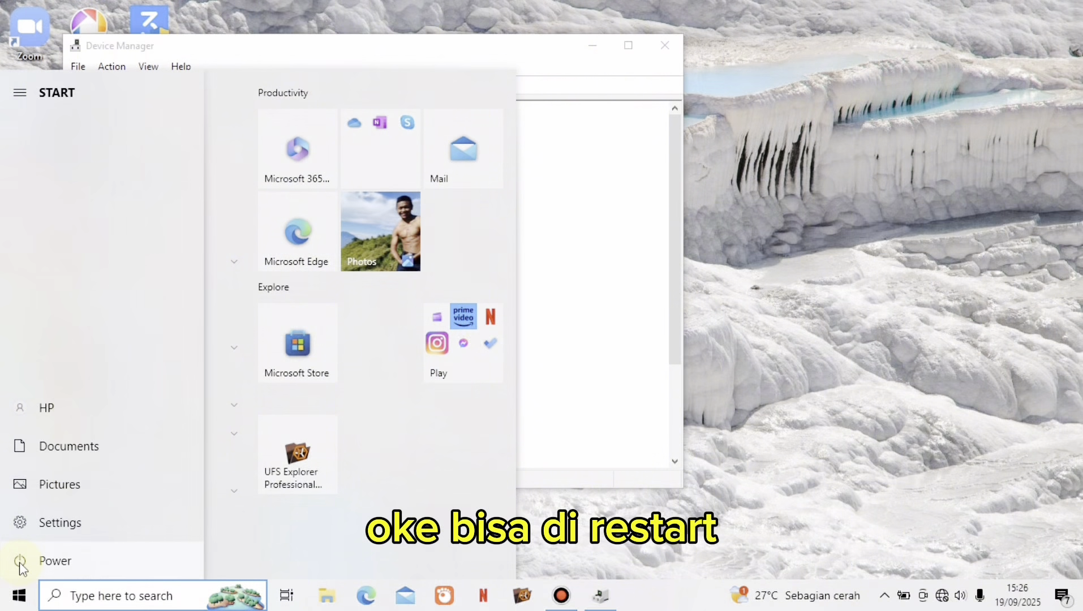
left_click(20, 561)
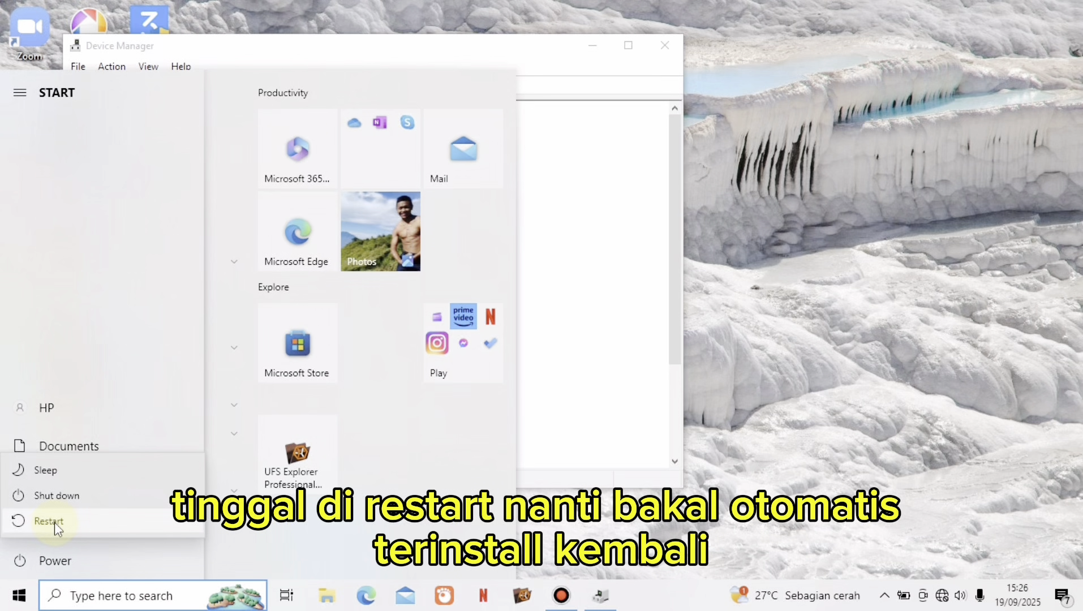
key("Escape")
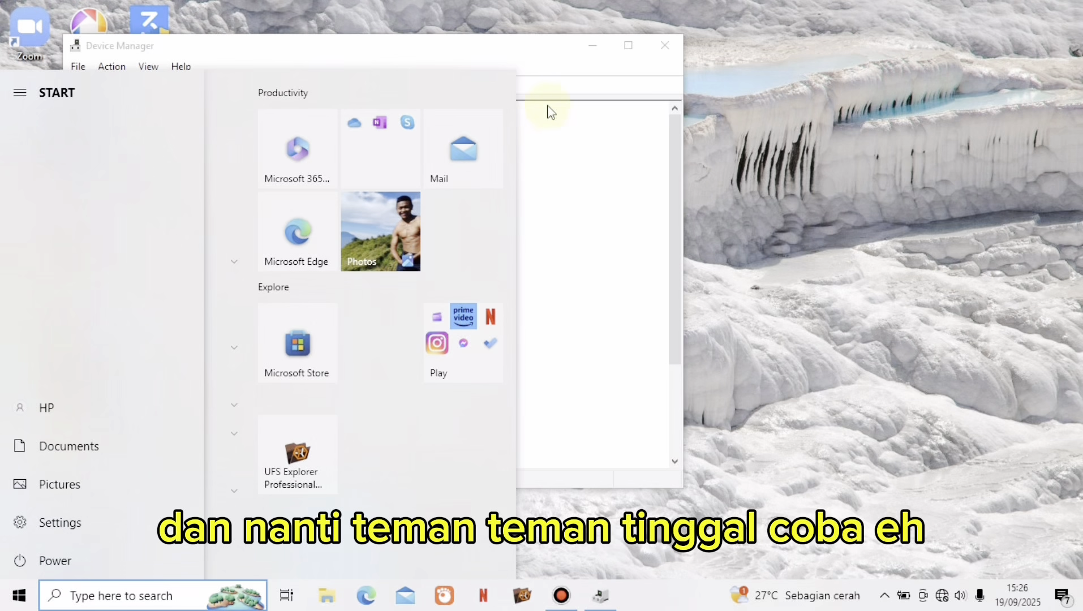
left_click(546, 68)
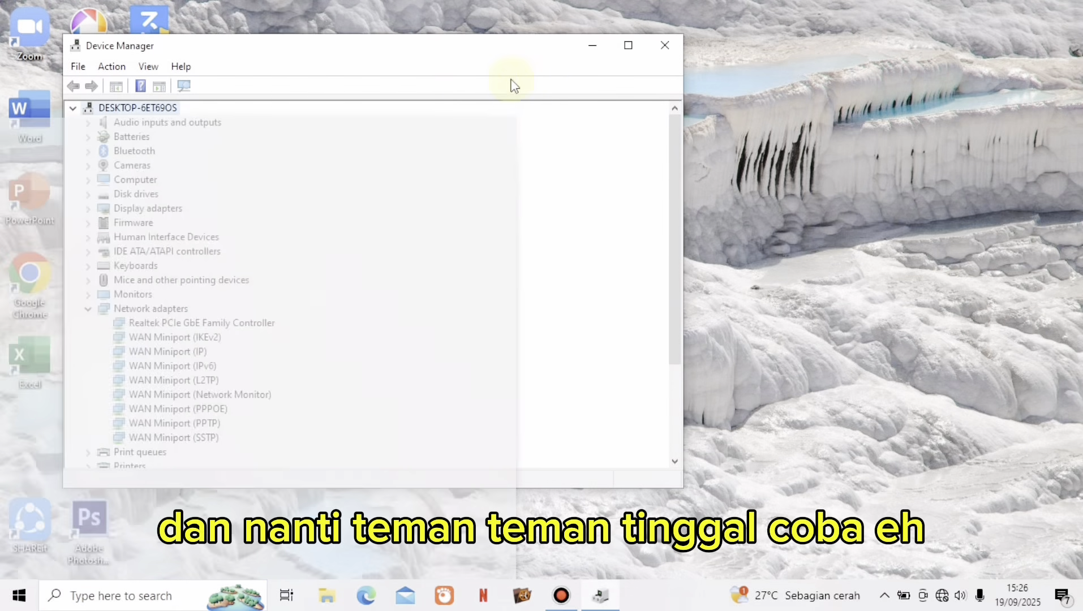
Rescan for hardware changes to restore the Realtek RTL8723DE adapter, and close Device Manager.
left_click(185, 85)
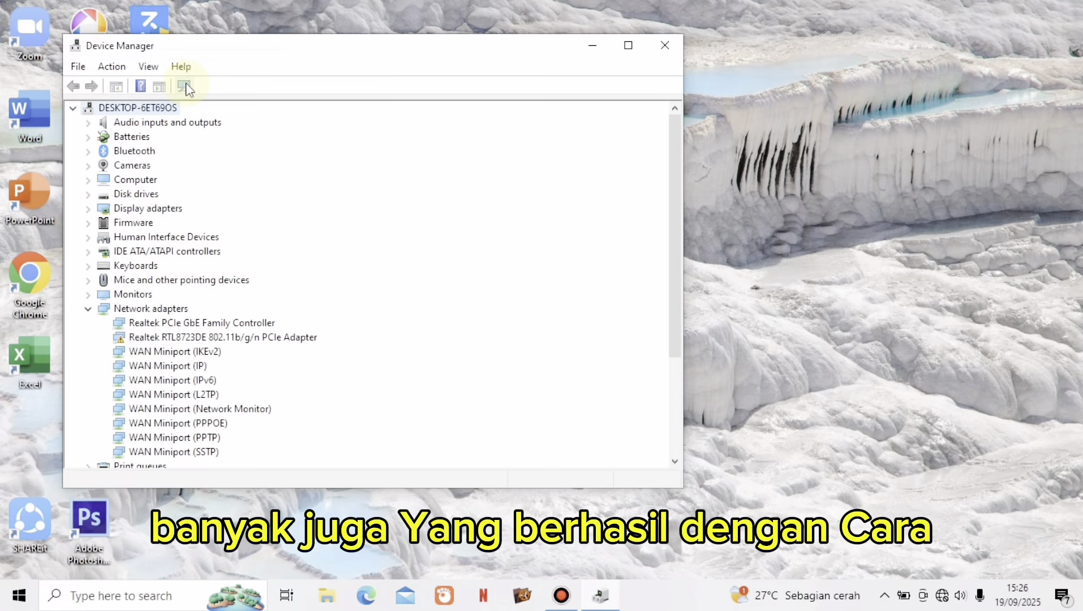
left_click(185, 83)
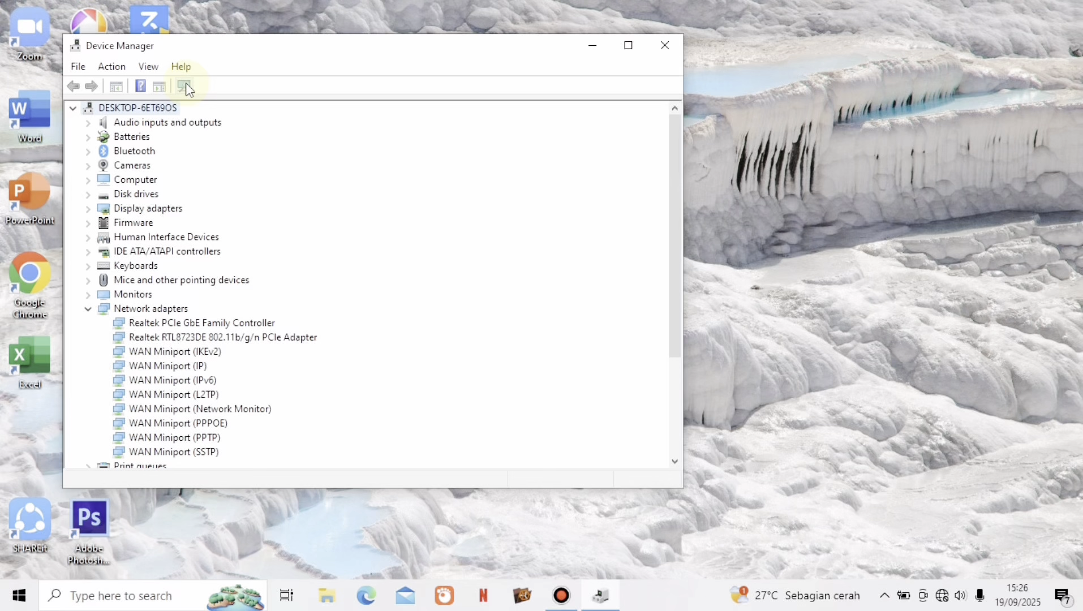
left_click(660, 47)
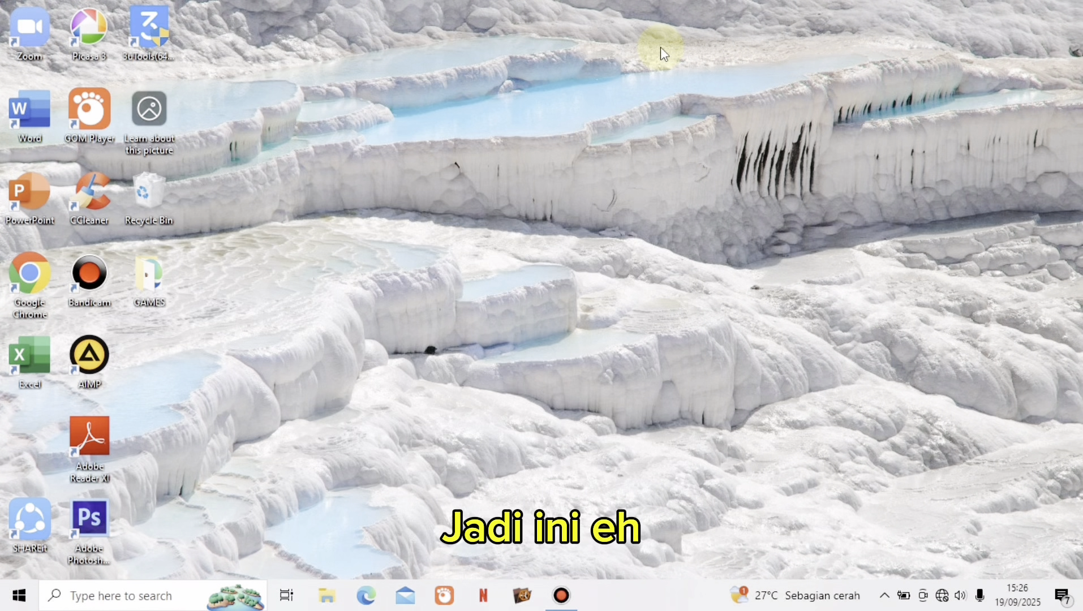
Run dxdiag to examine the laptop's manufacturer and system model, and close the diagnostic tool.
key("super+r")
type("dxdi")
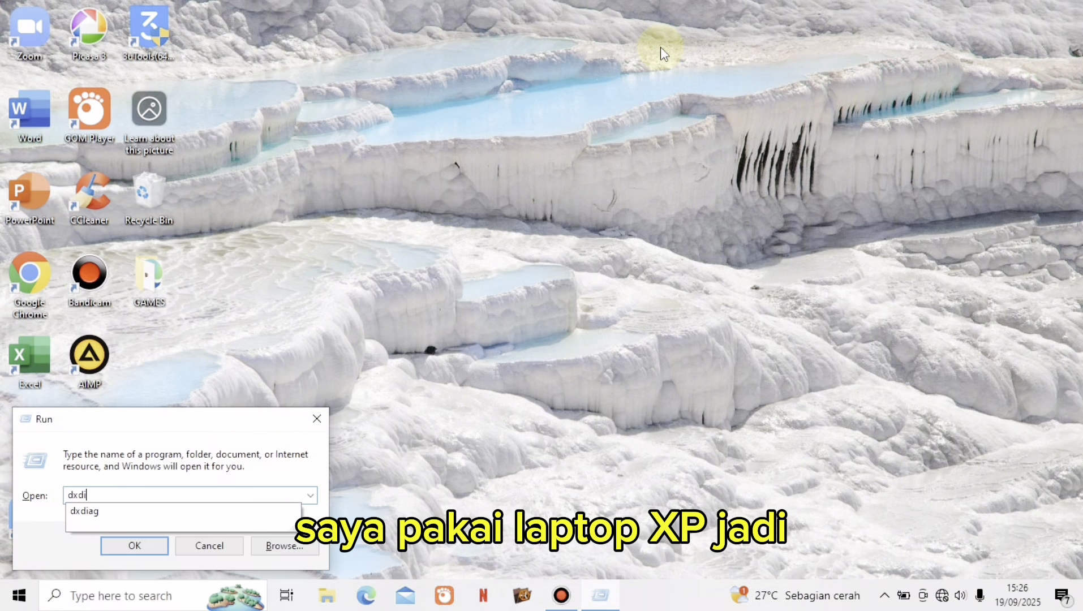
type("ag")
key("Return")
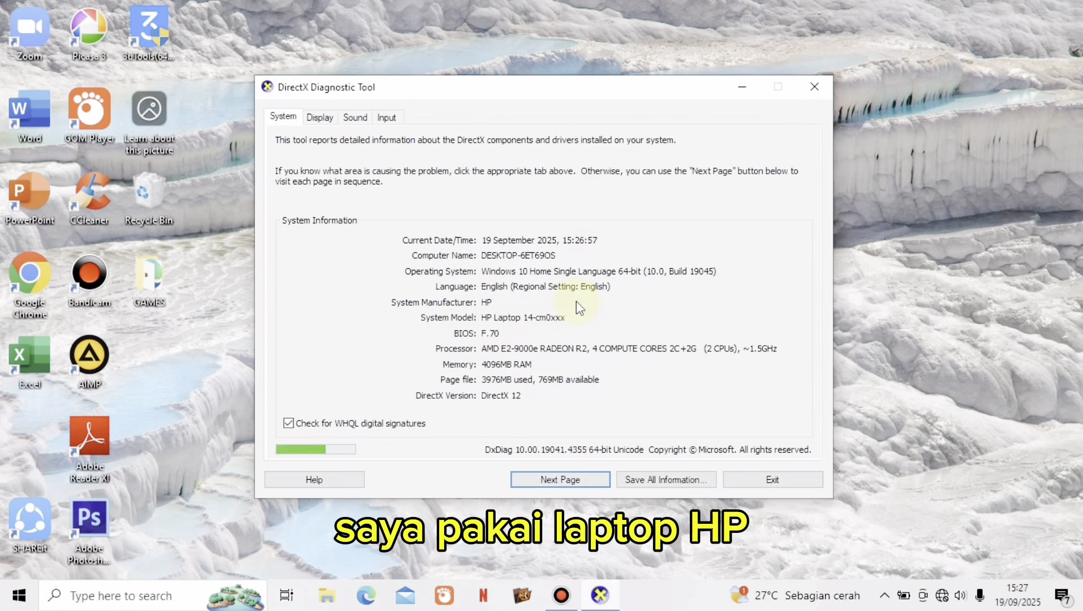
left_click(808, 95)
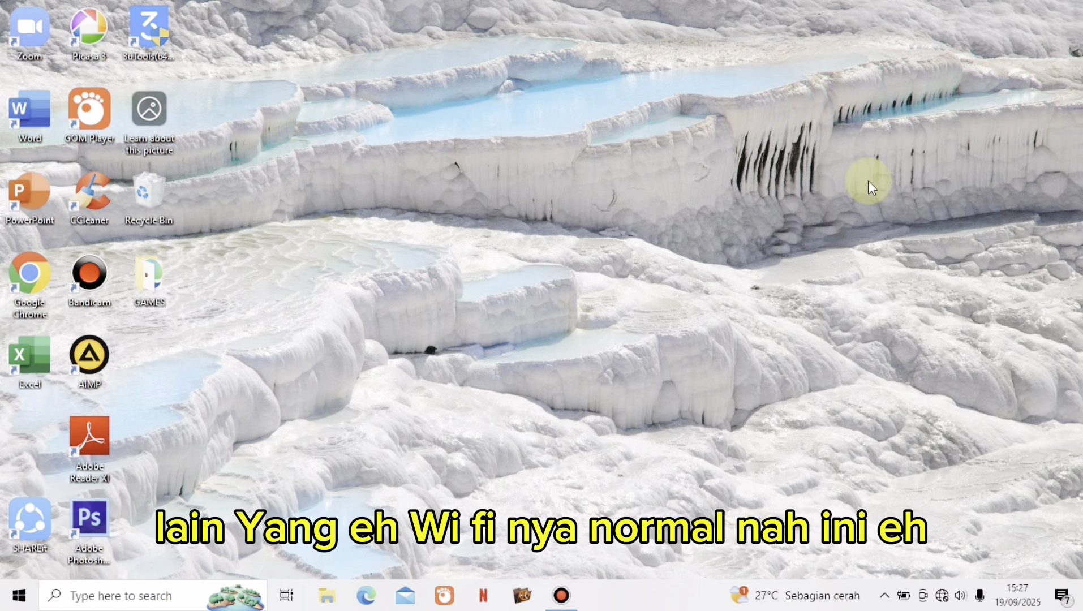
Connect the laptop to the open Redmi Note 9 Pro Wi-Fi network.
left_click(942, 603)
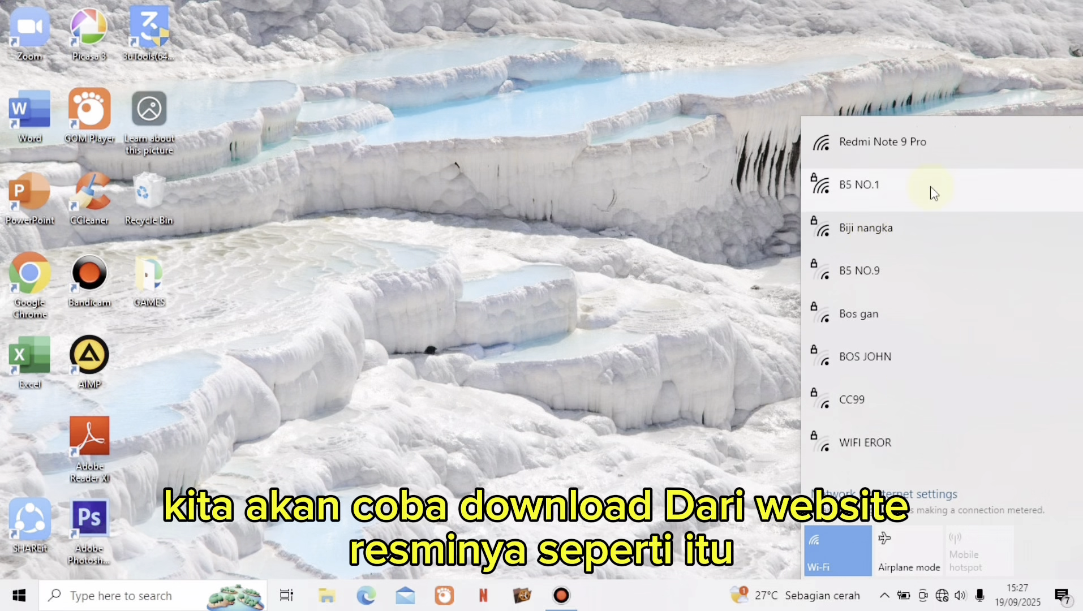
left_click(898, 141)
left_click(1005, 258)
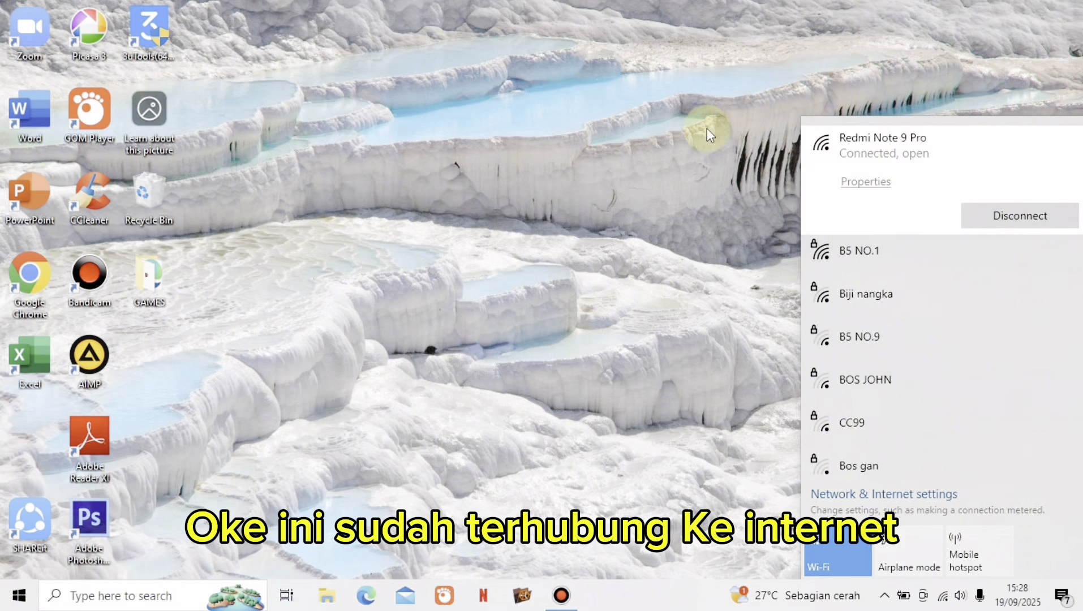
left_click(548, 214)
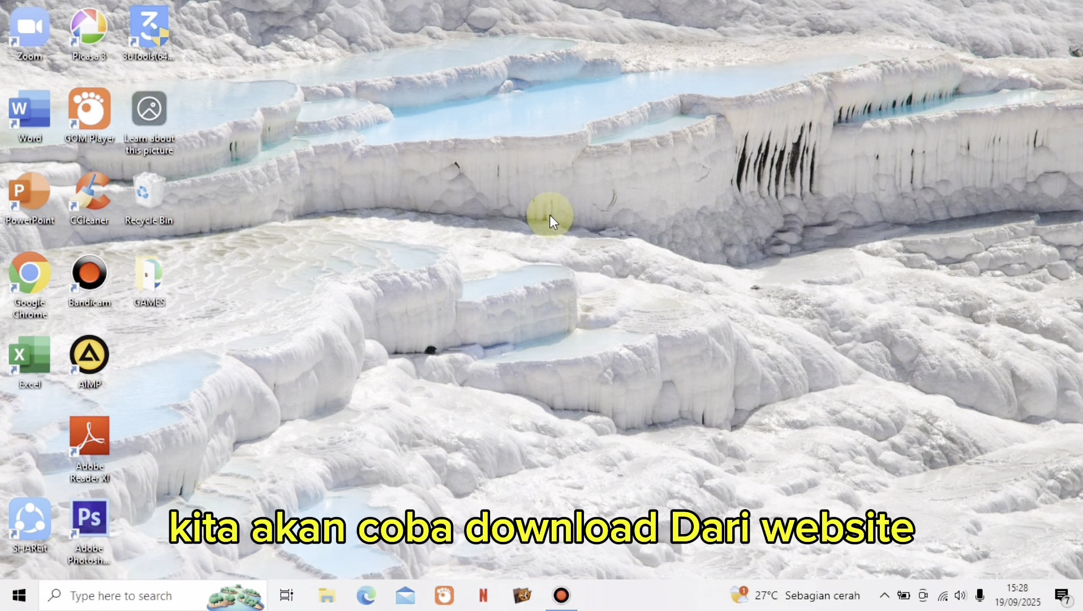
Open Google Chrome and search the web for "hp driver support".
double_click(30, 273)
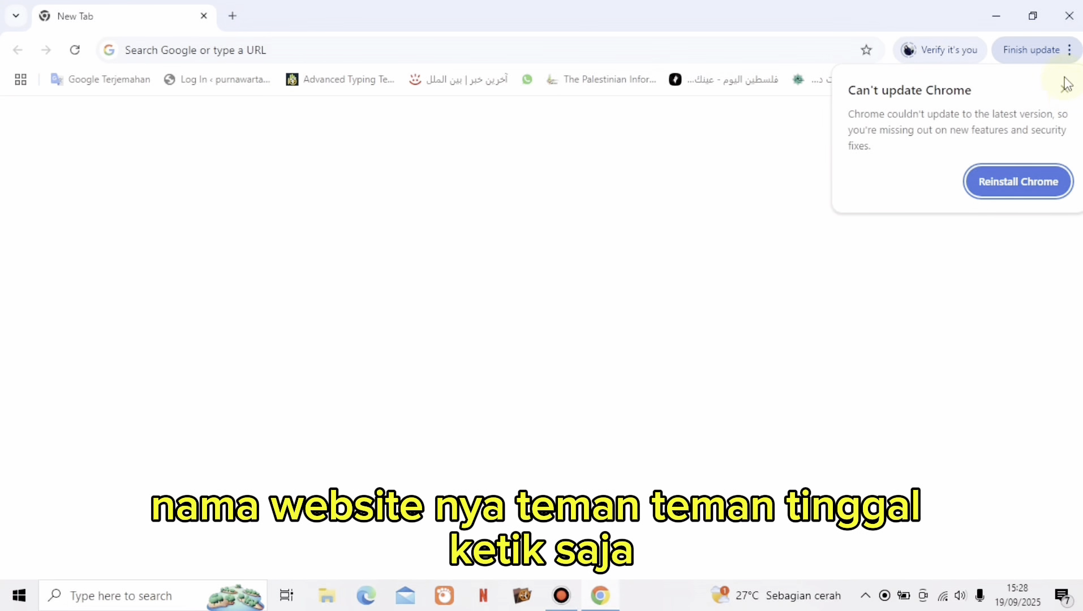
left_click(285, 44)
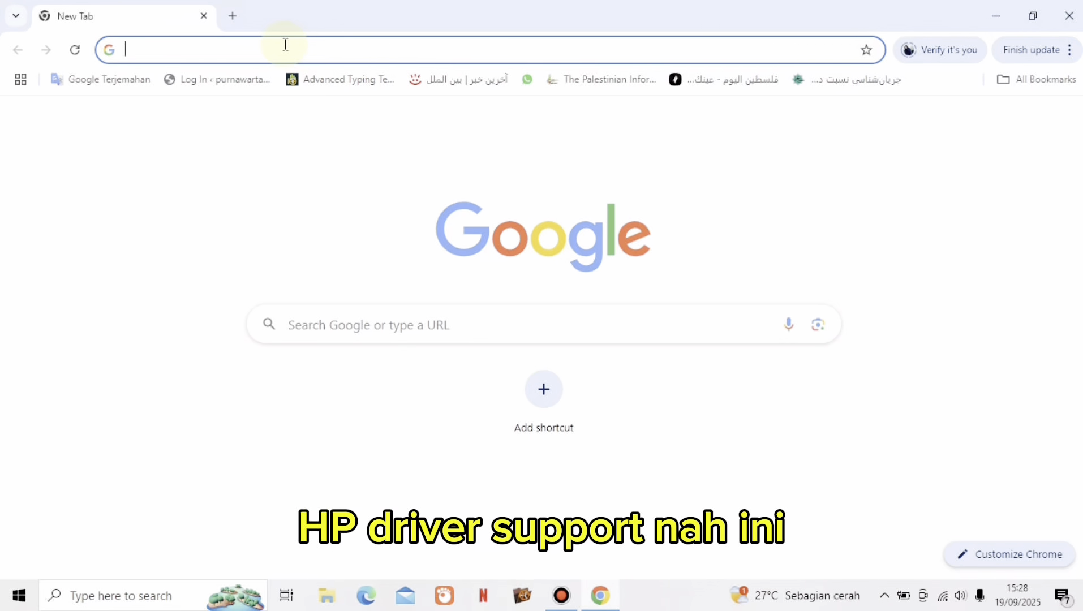
type("h")
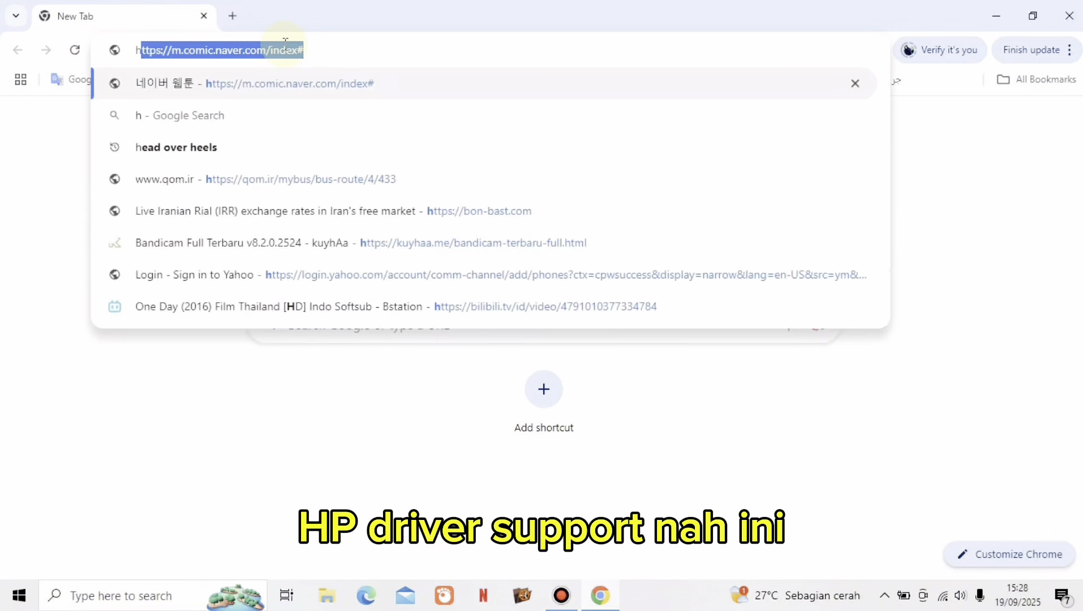
type("p driver")
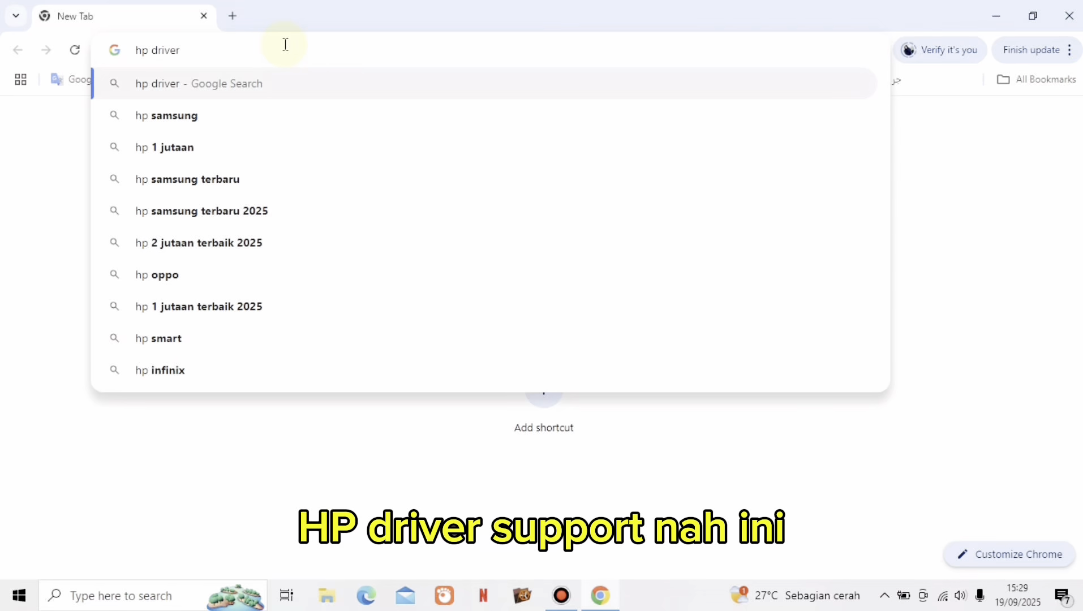
type(" support")
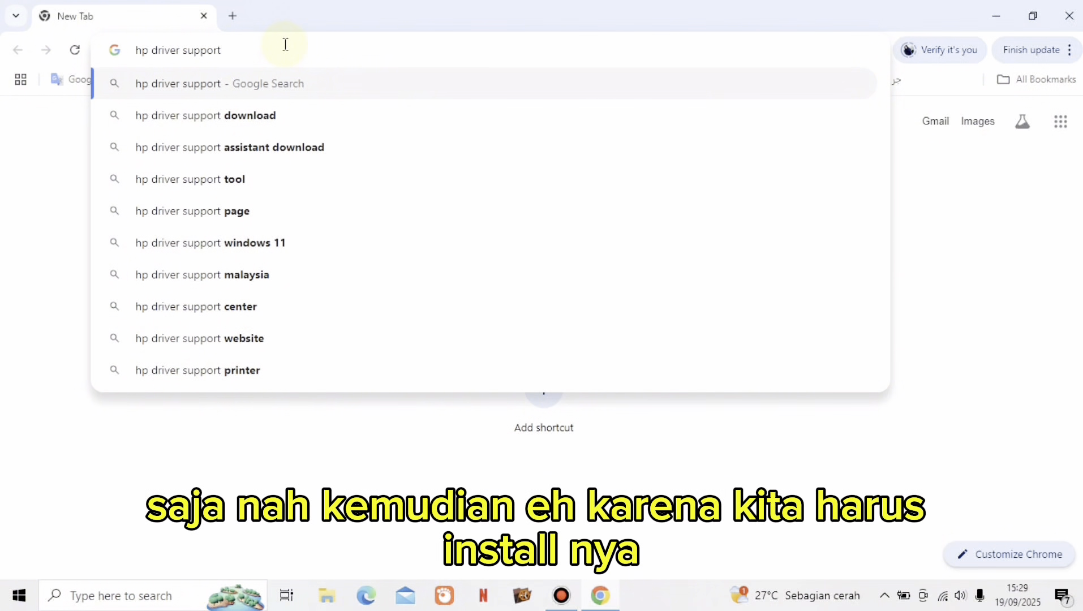
key("Return")
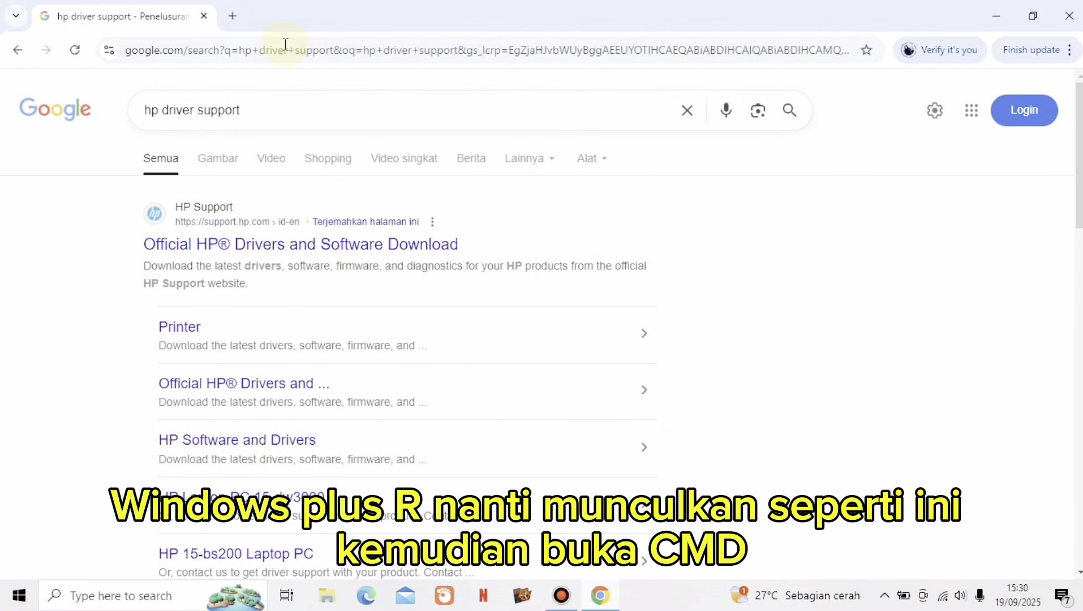
Open Command Prompt and run "wmic bios get serialnumber" to retrieve the laptop's serial number.
key("super+r")
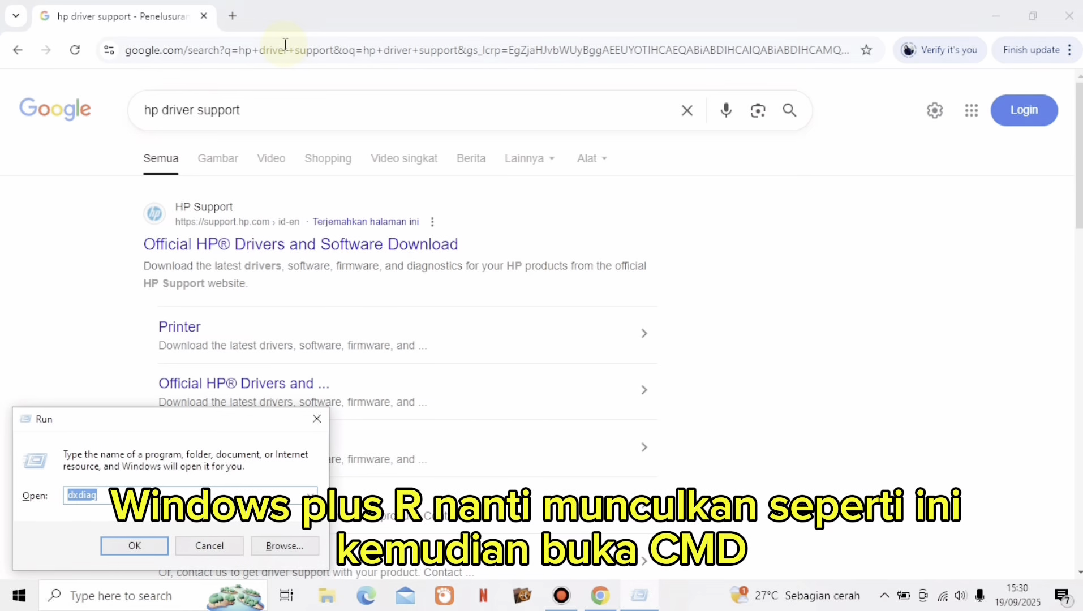
type("wmic")
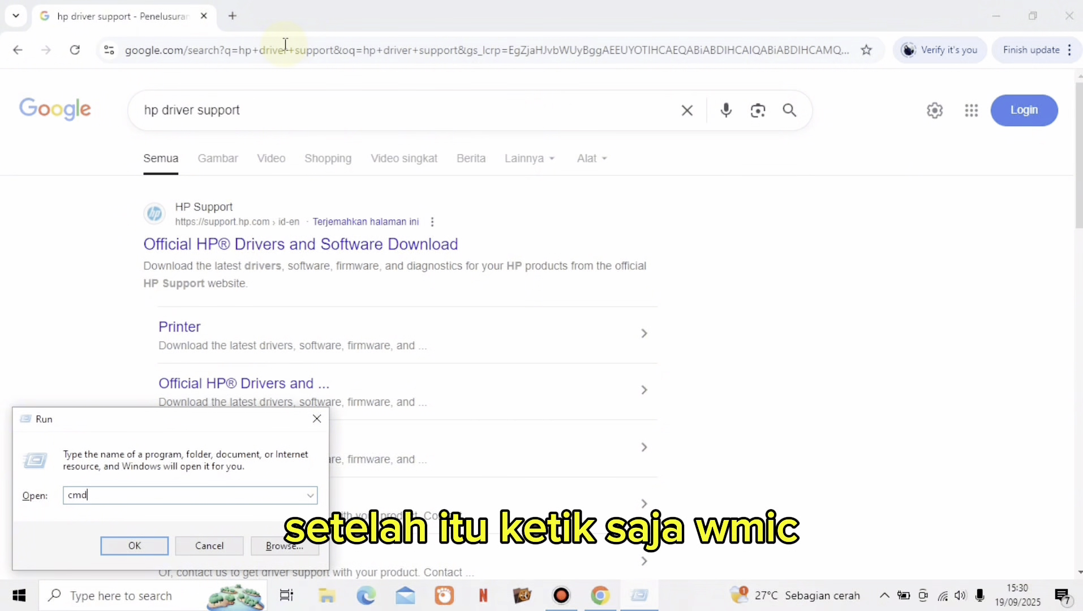
key("Return")
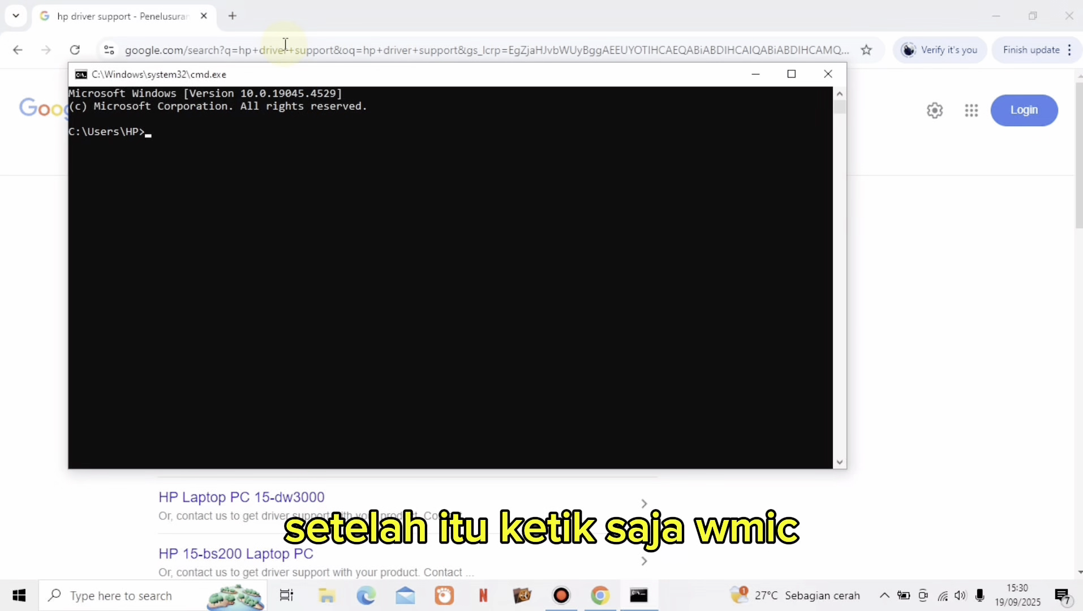
type("wmi")
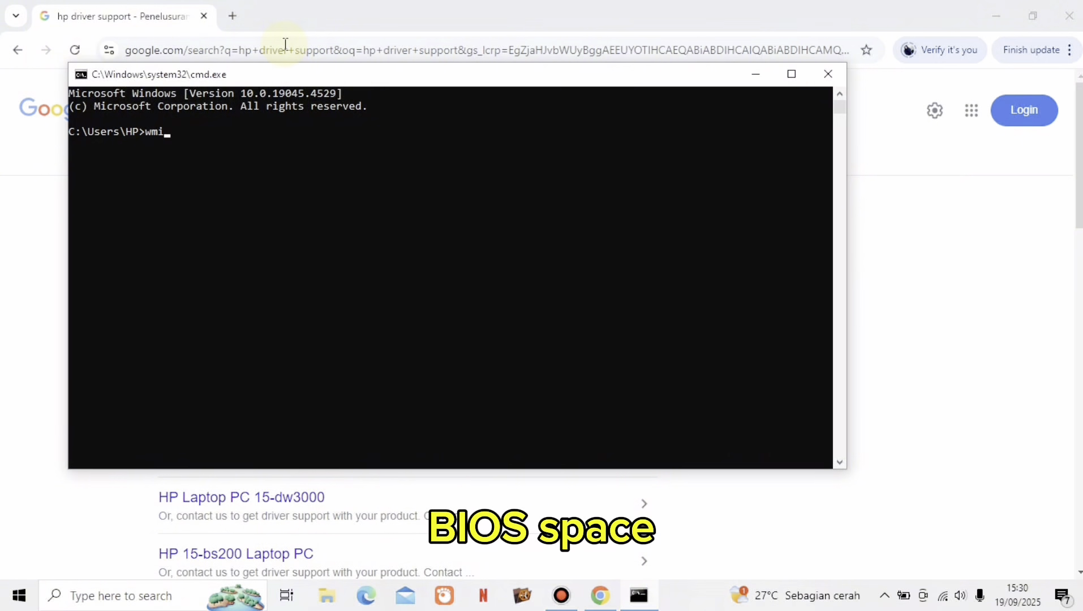
type("c bio")
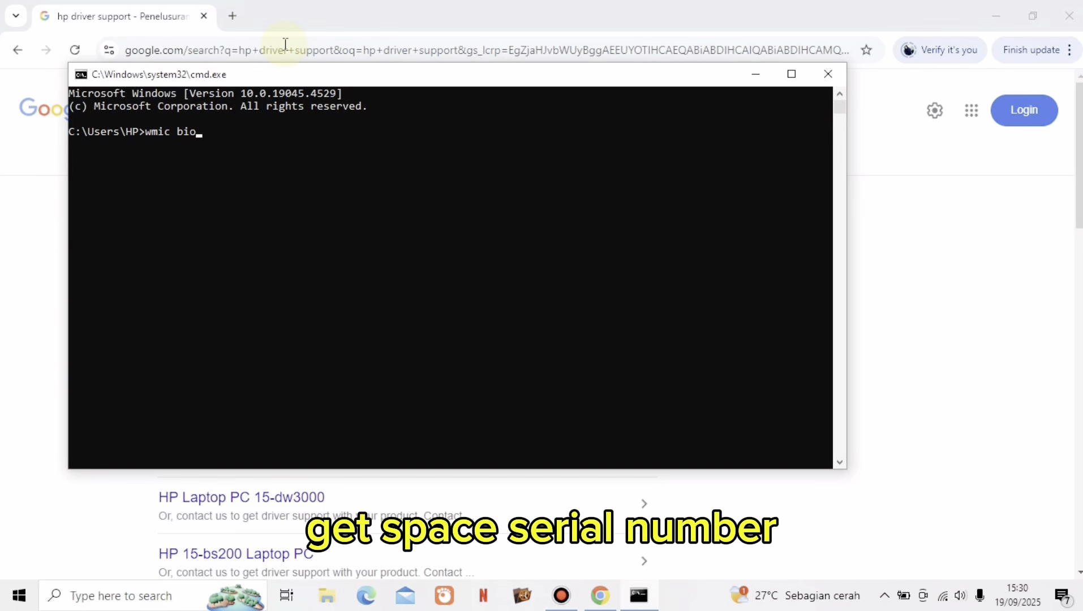
type("s get ")
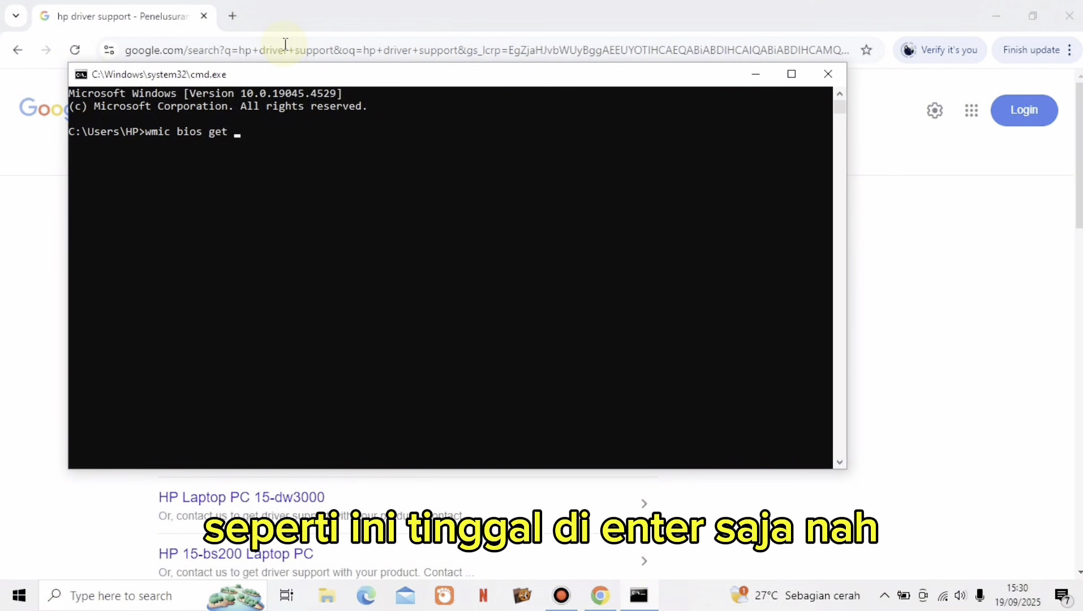
type("serialnumber")
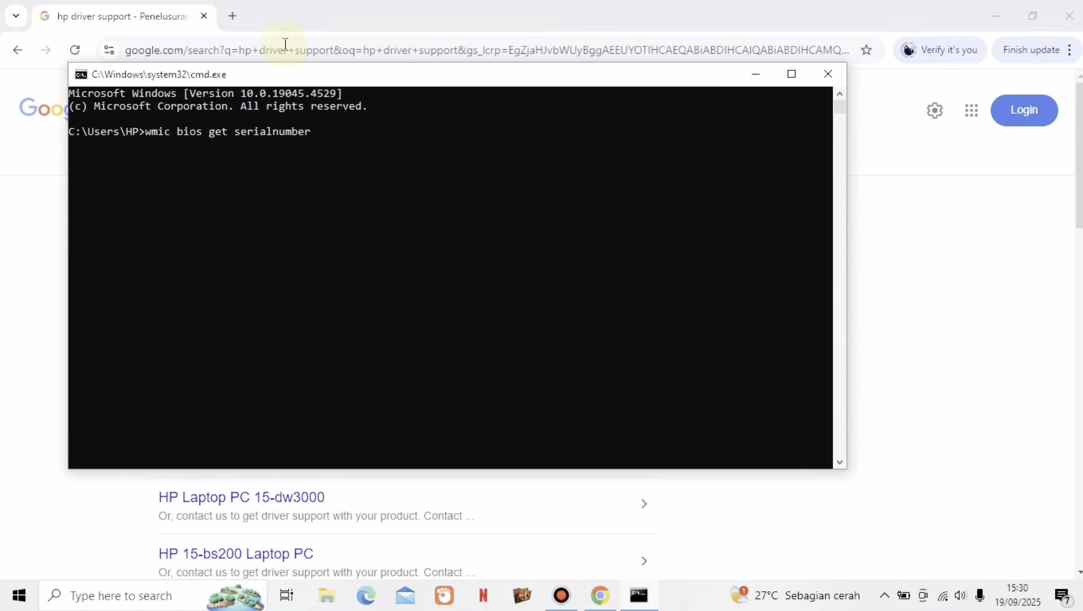
key("Return")
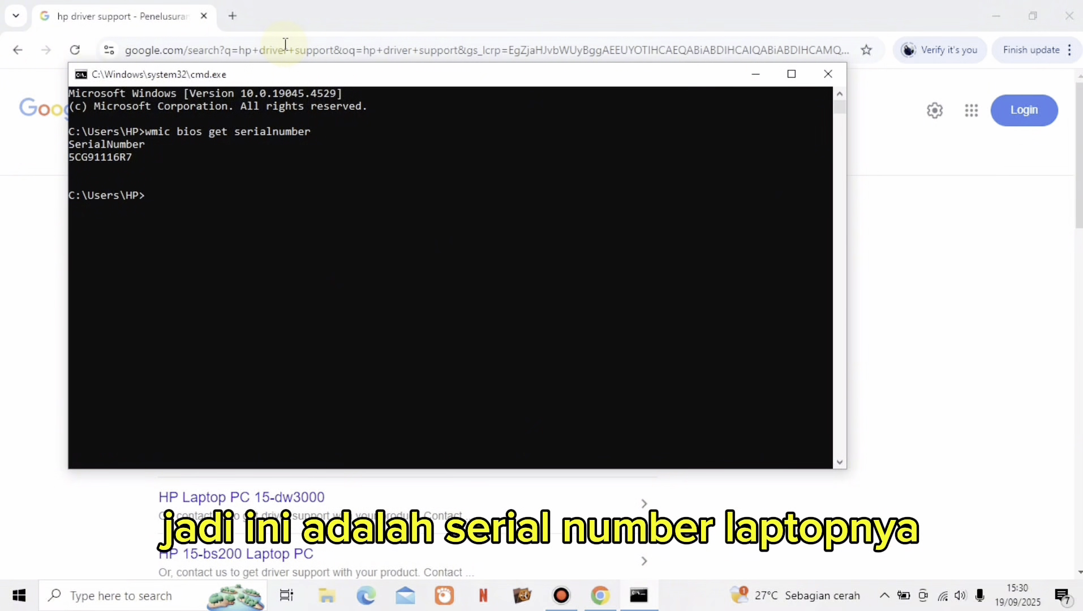
Copy the laptop's serial number from the command output.
double_click(91, 157)
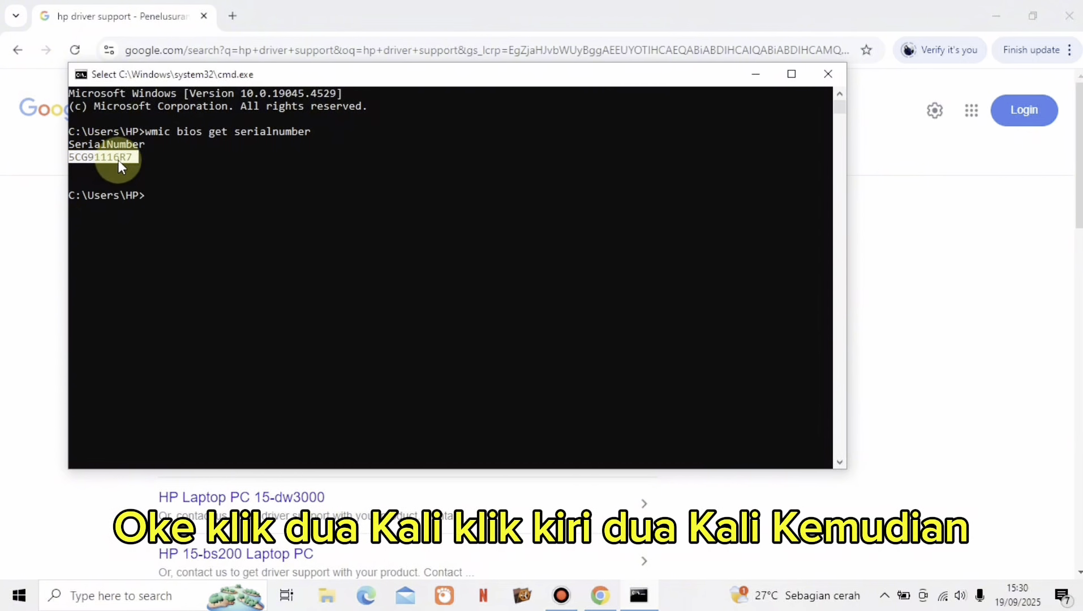
double_click(96, 156)
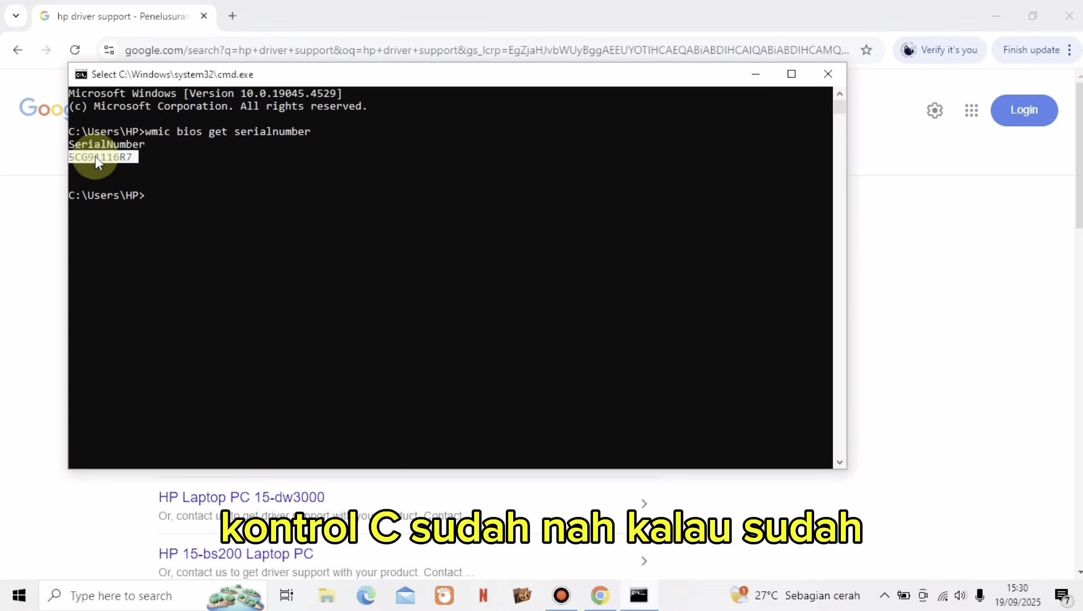
key("ctrl+c")
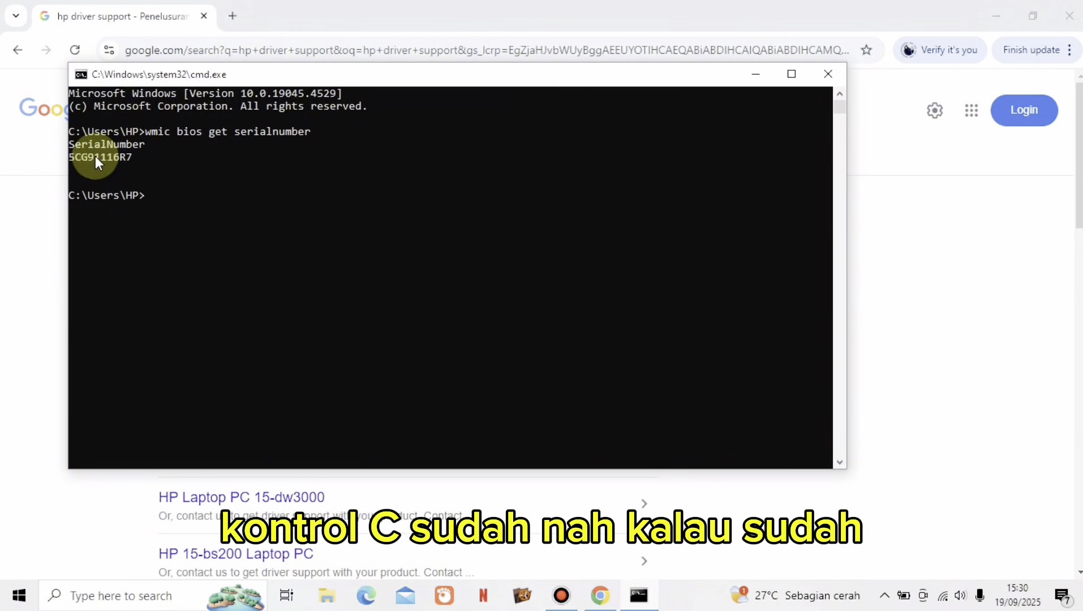
Switch back to Chrome, open the "Official HP® Drivers and Software Download" result, and choose Laptop as the product type.
left_click(351, 7)
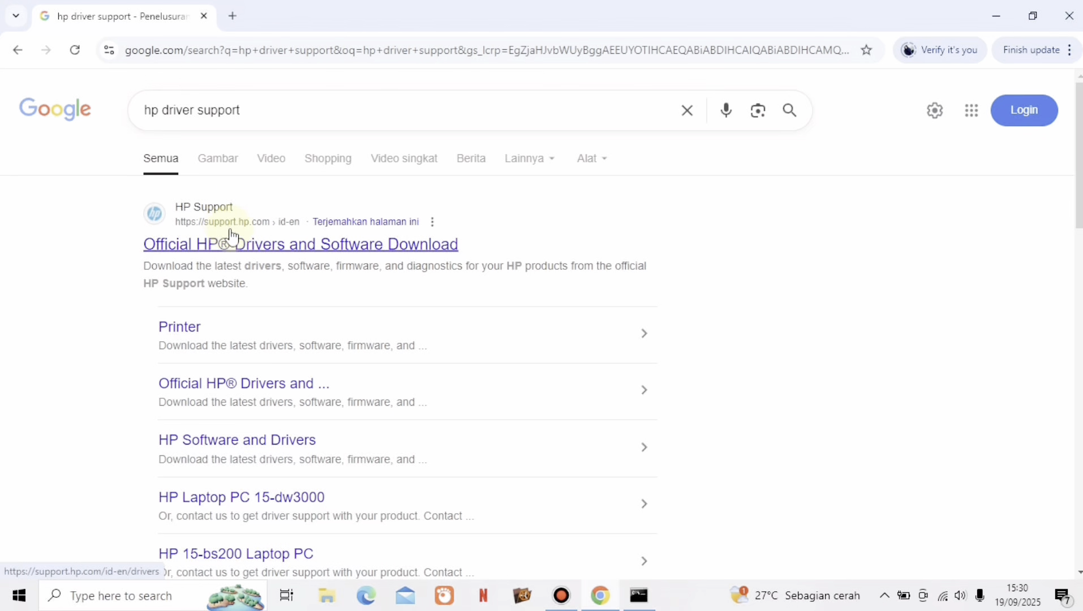
left_click(243, 244)
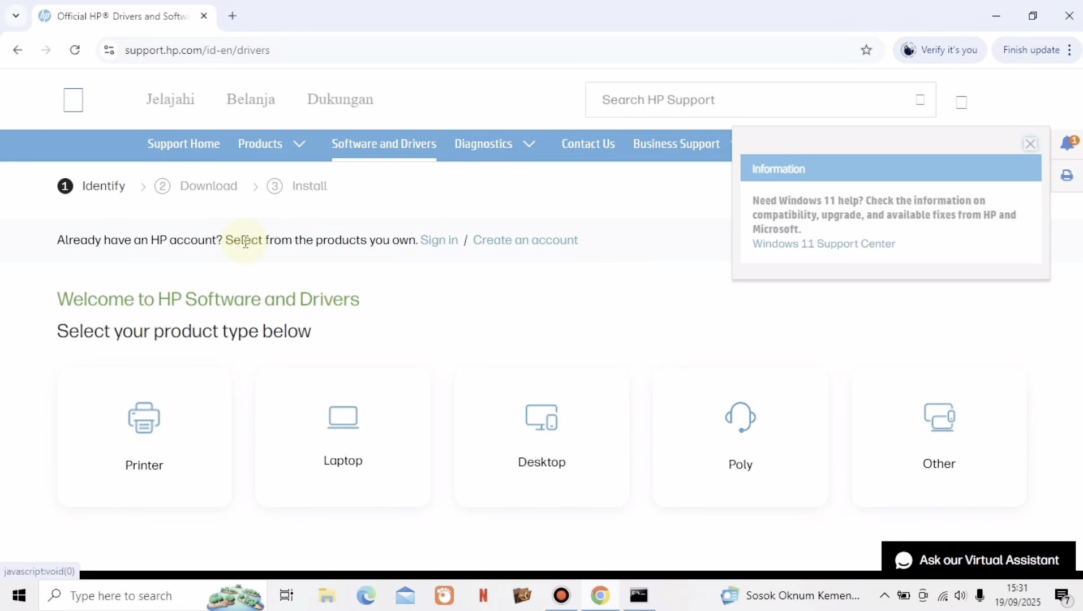
left_click(334, 440)
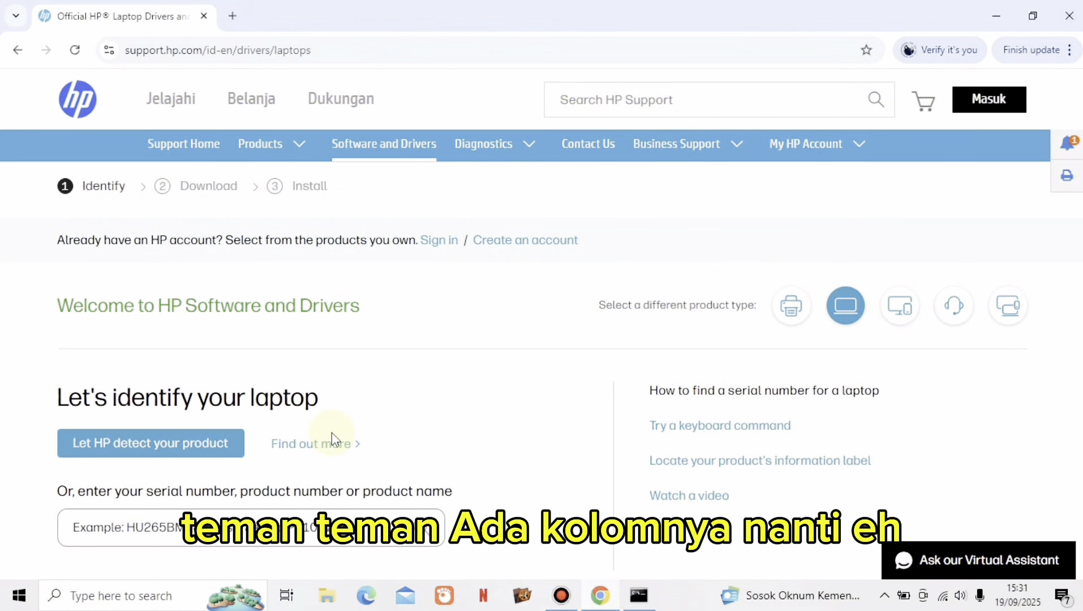
Paste the copied serial number into the laptop identification field and submit it to find the product's driver page.
left_click(187, 532)
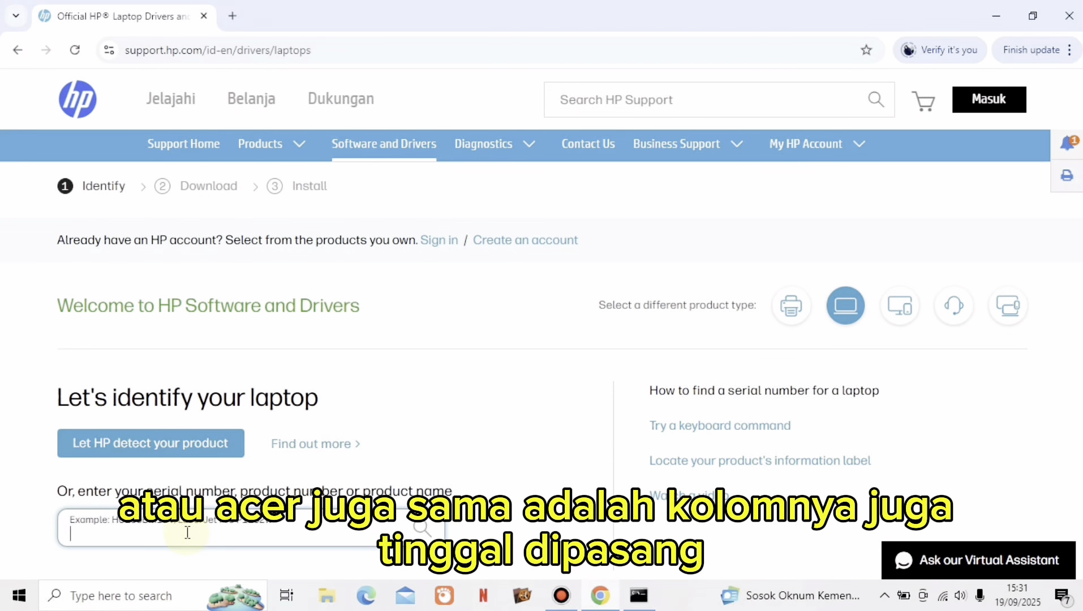
left_click(242, 531)
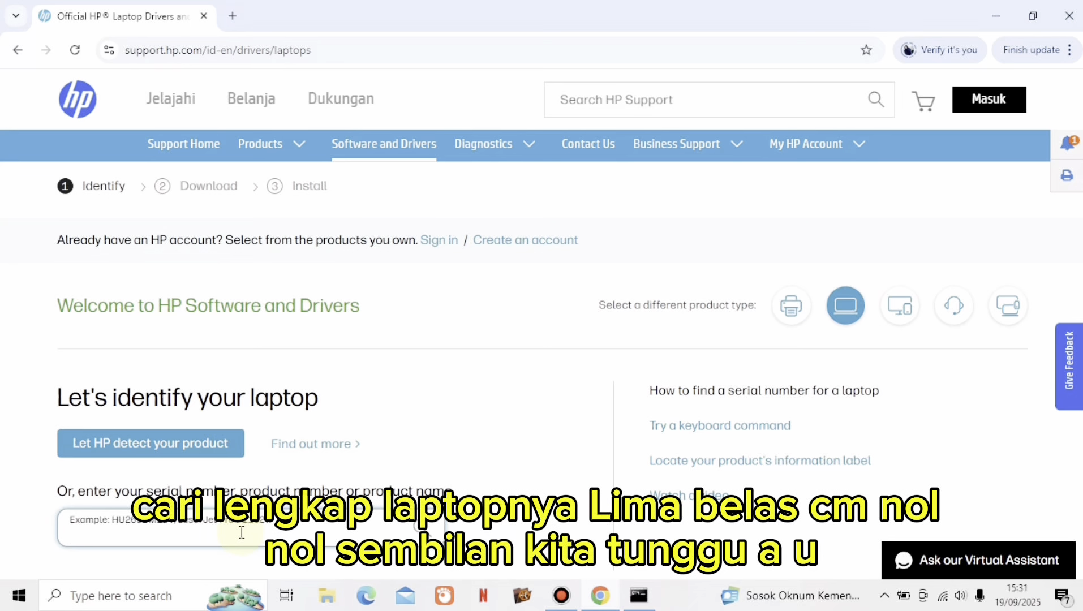
key("ctrl+v")
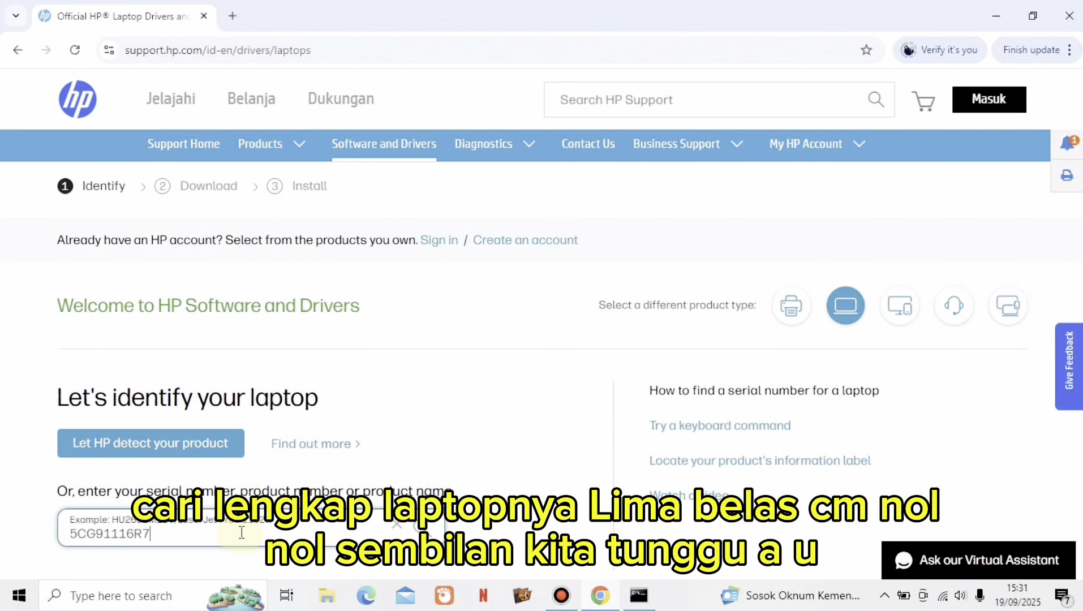
key("Return")
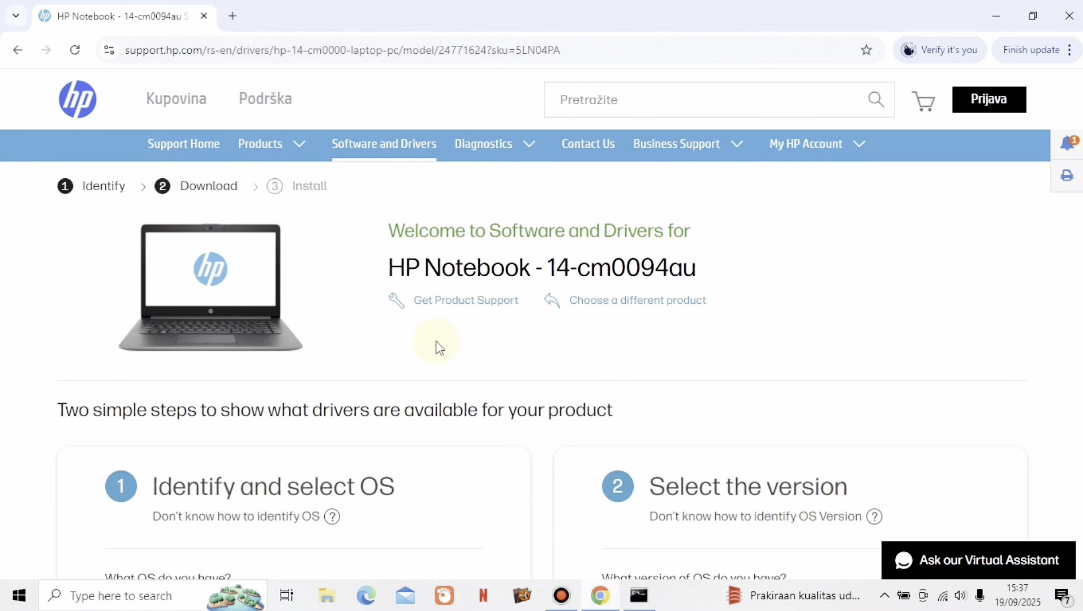
Select Windows 10 as the operating system with Windows 10 Version 20H2 (64-bit) as its version, and submit the selection.
scroll(440, 347, "down", 5)
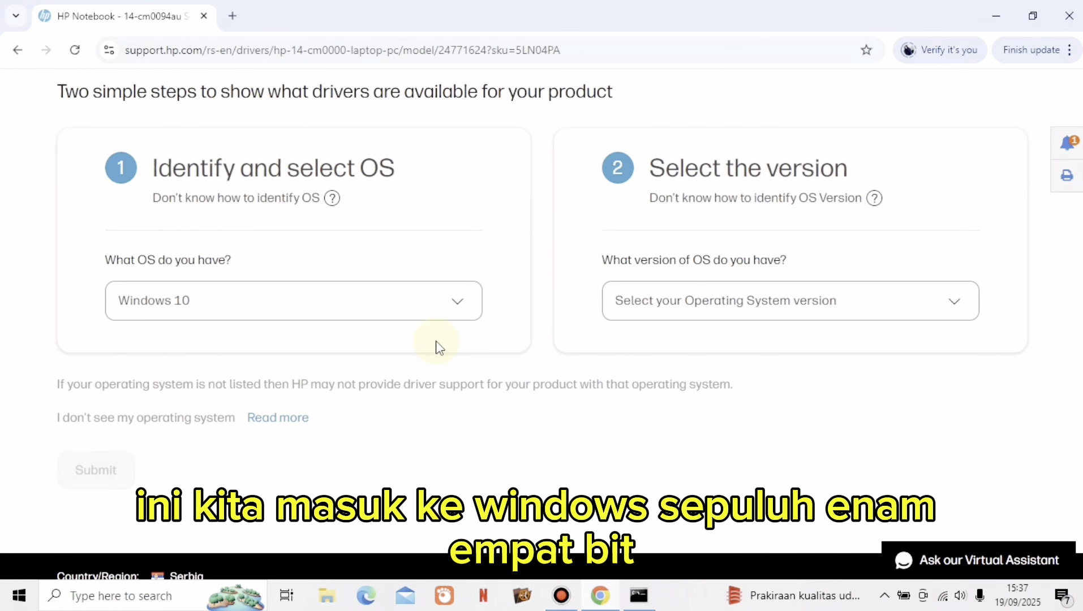
left_click(345, 308)
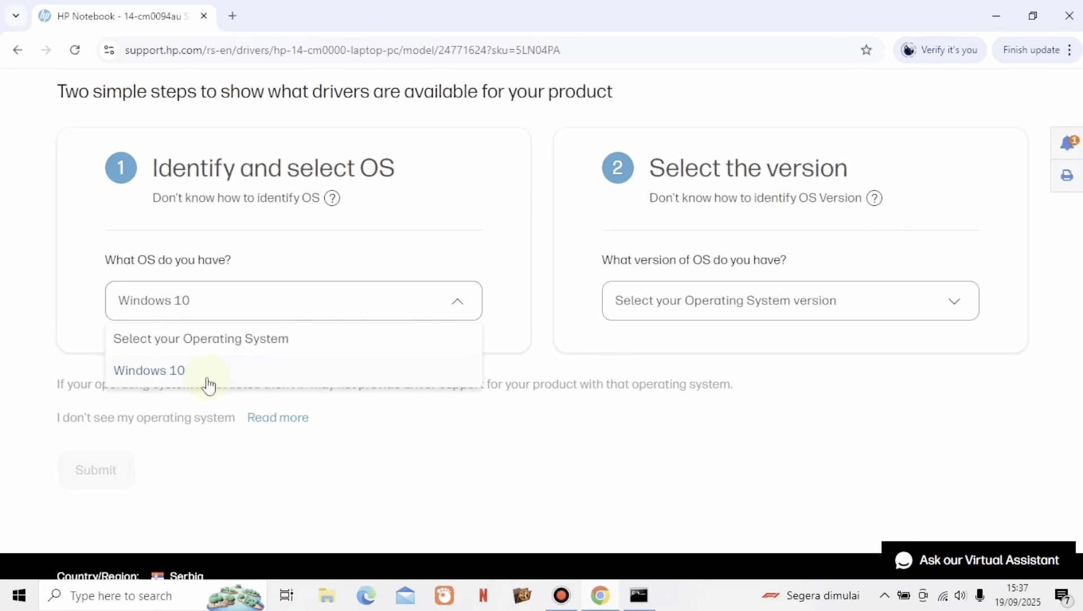
left_click(241, 316)
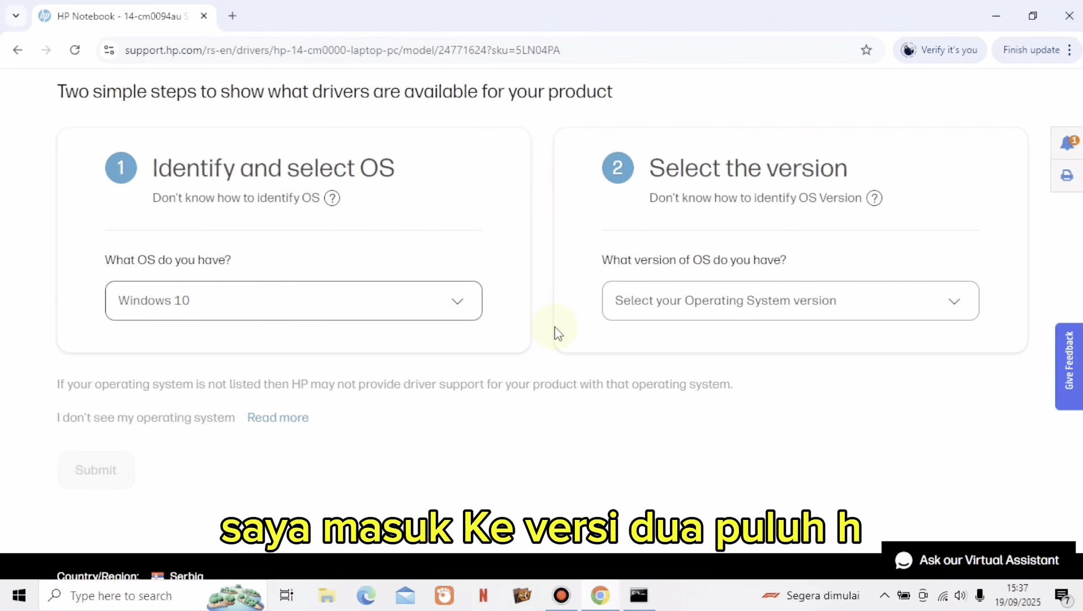
left_click(736, 304)
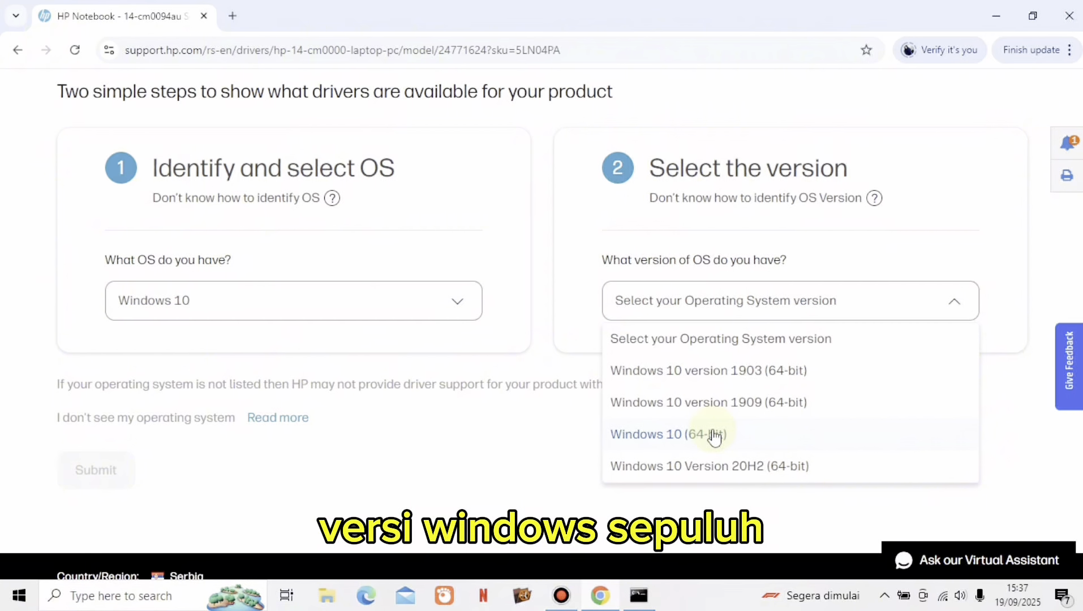
left_click(712, 467)
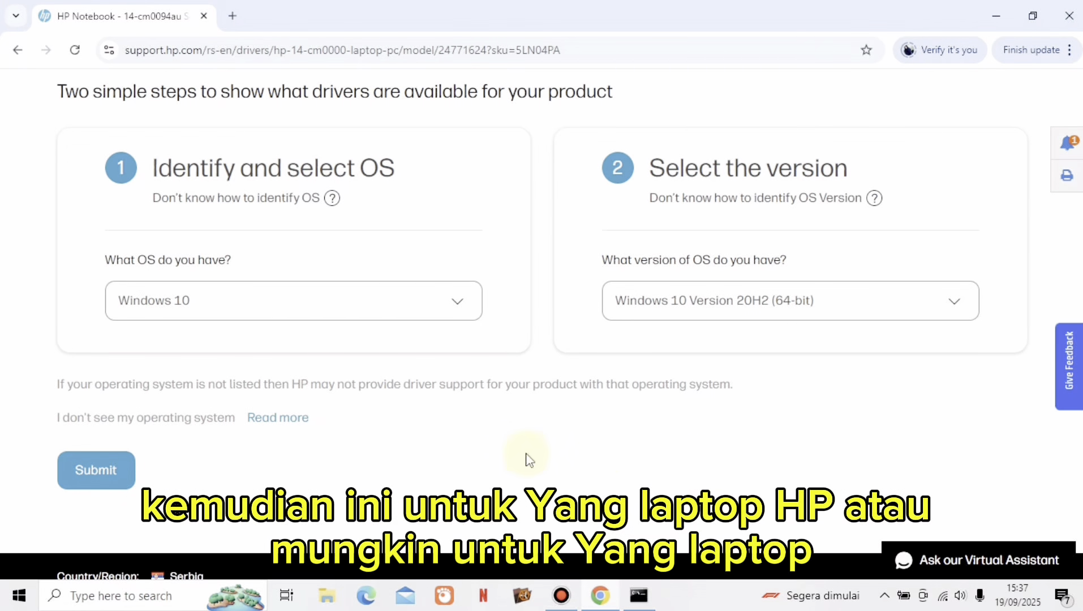
left_click(92, 477)
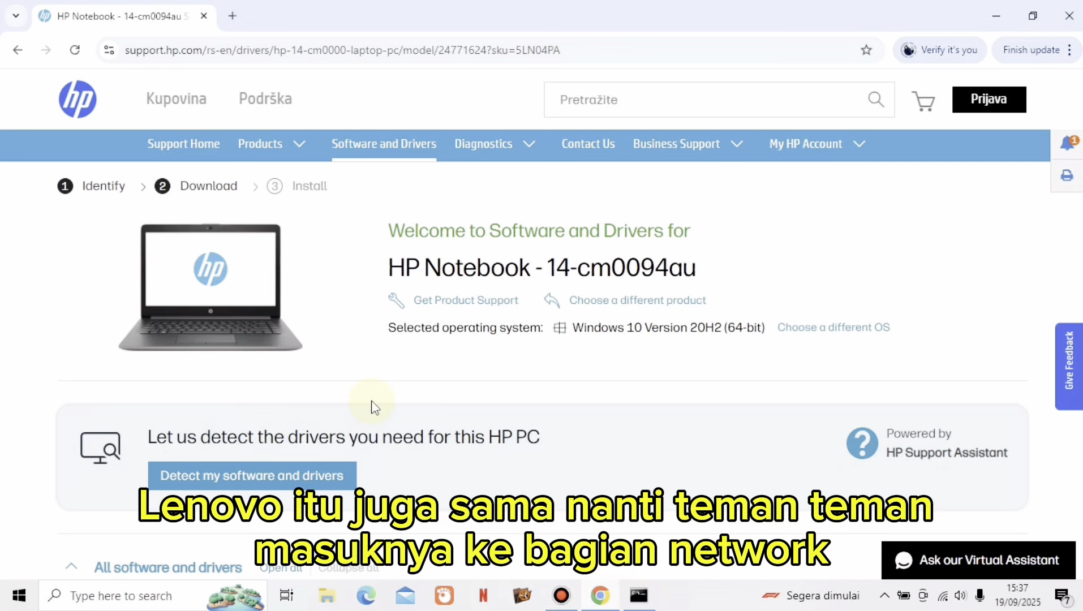
Expand the Driver-Network category under All software and drivers to list the available network drivers.
scroll(373, 406, "down", 4)
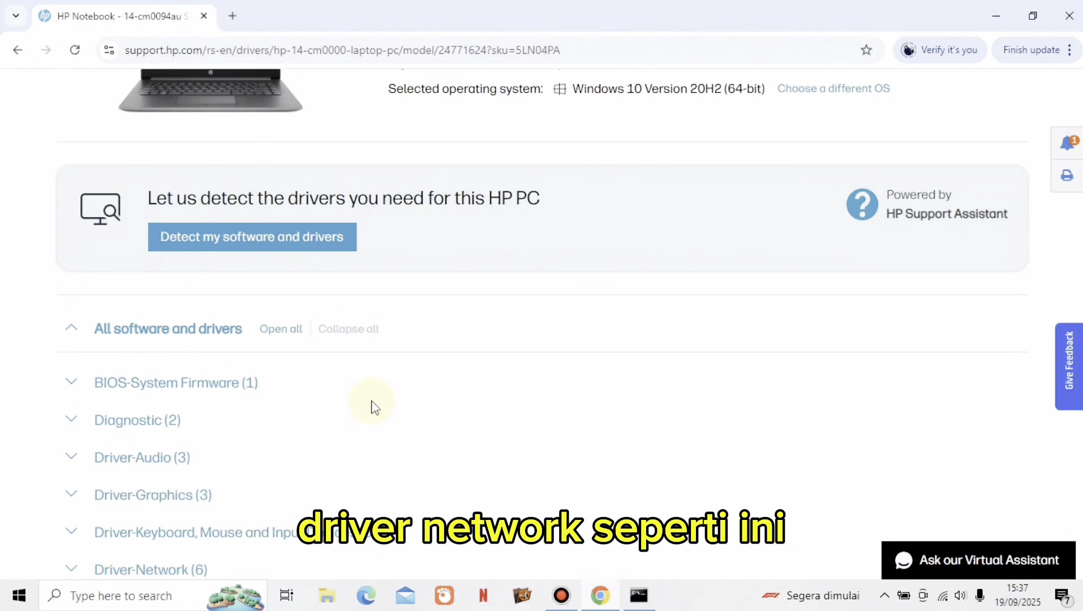
scroll(372, 406, "down", 3)
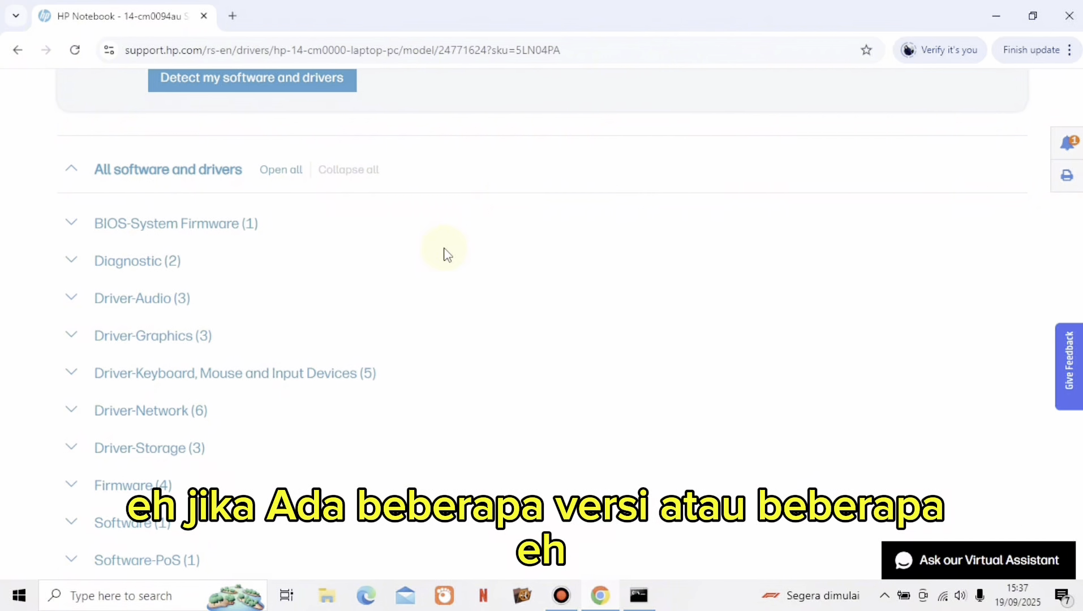
scroll(259, 244, "down", 3)
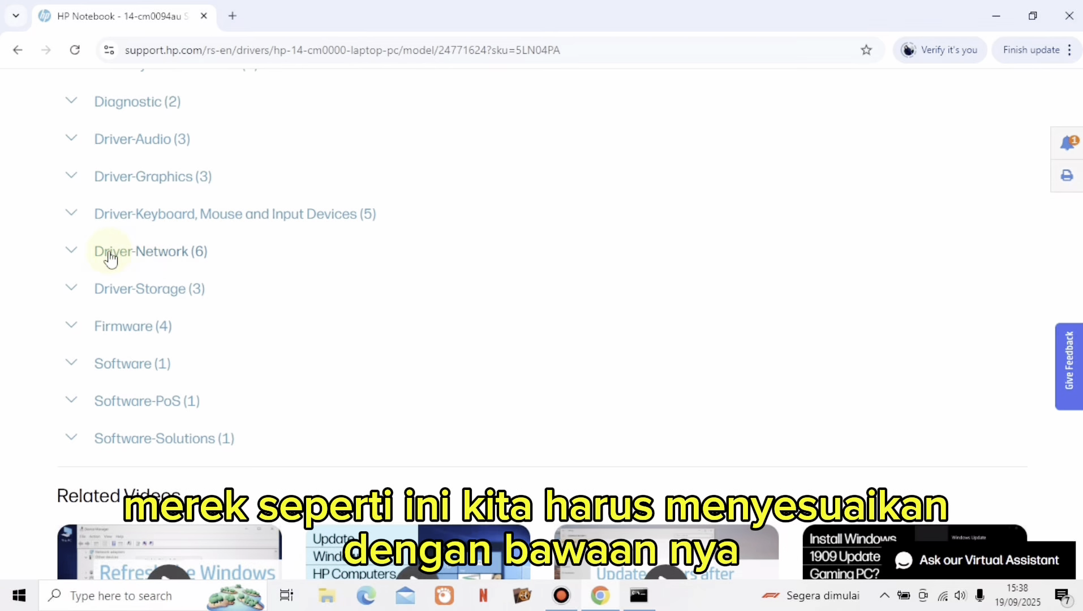
left_click(70, 252)
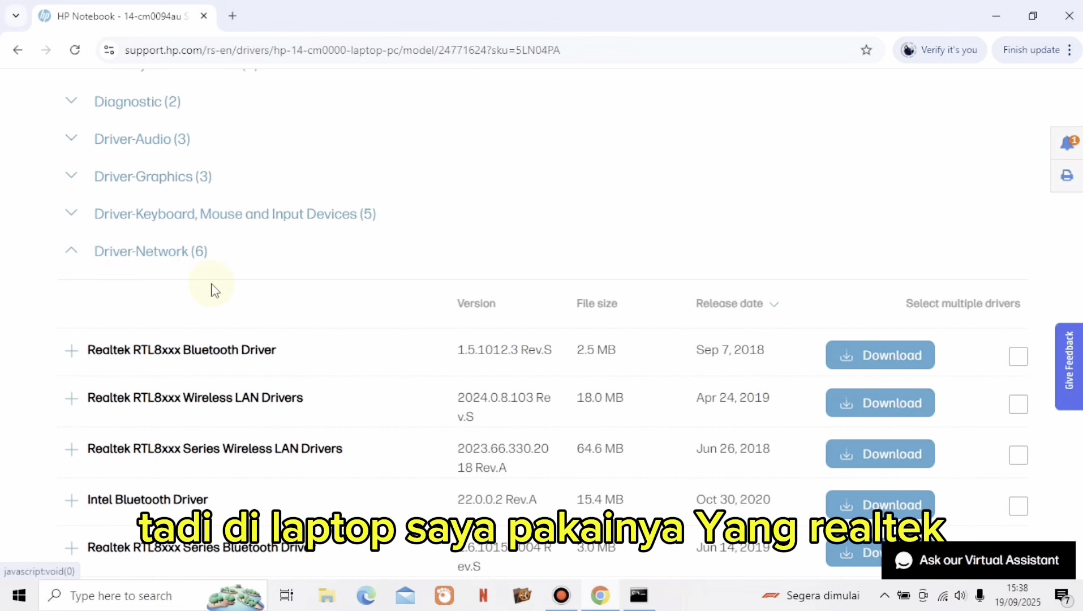
scroll(211, 287, "down", 3)
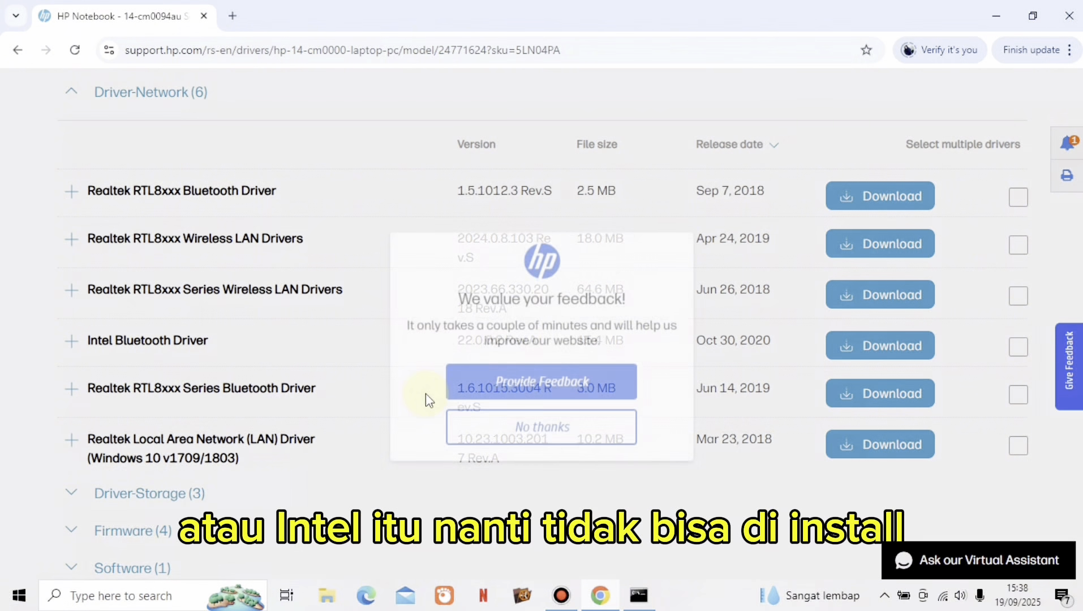
left_click(196, 214)
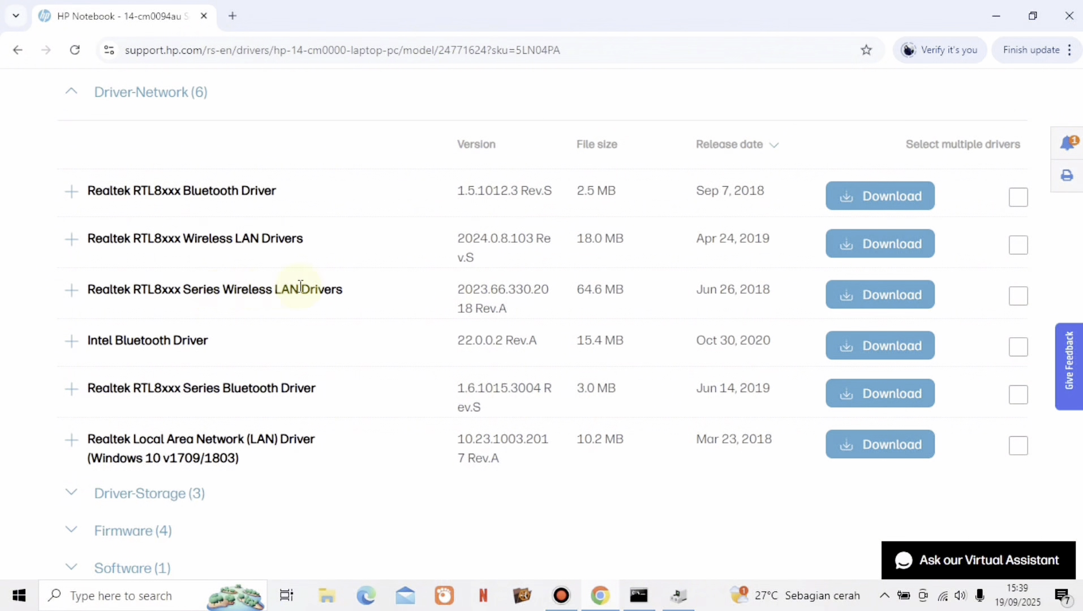
Expand the Realtek RTL8xxx Series Wireless LAN Drivers details, download sp88574.exe through a new tab, and open the recent download history.
left_click(72, 292)
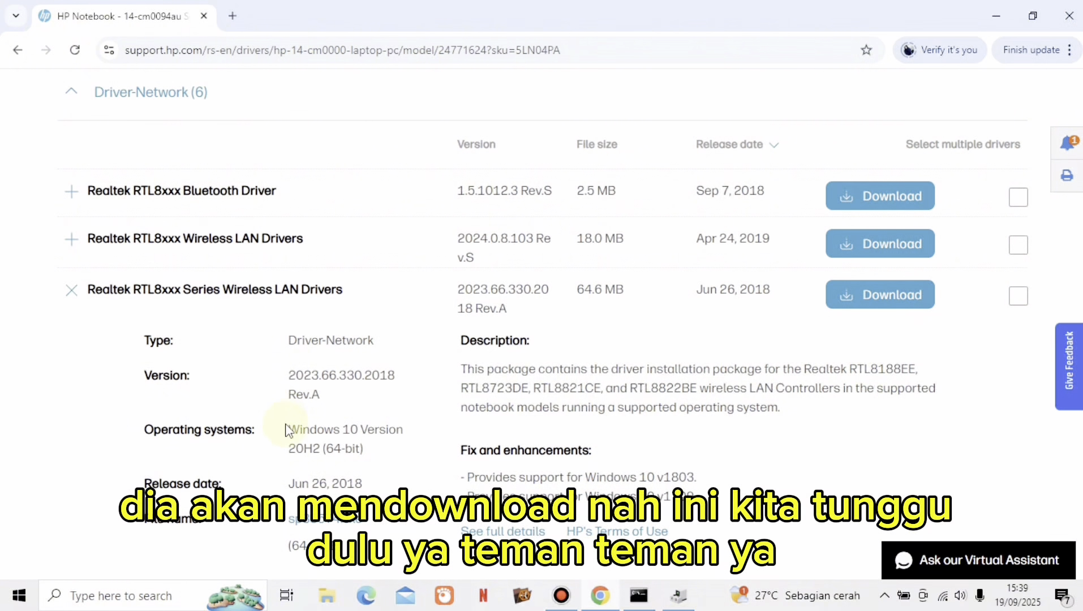
scroll(195, 378, "down", 3)
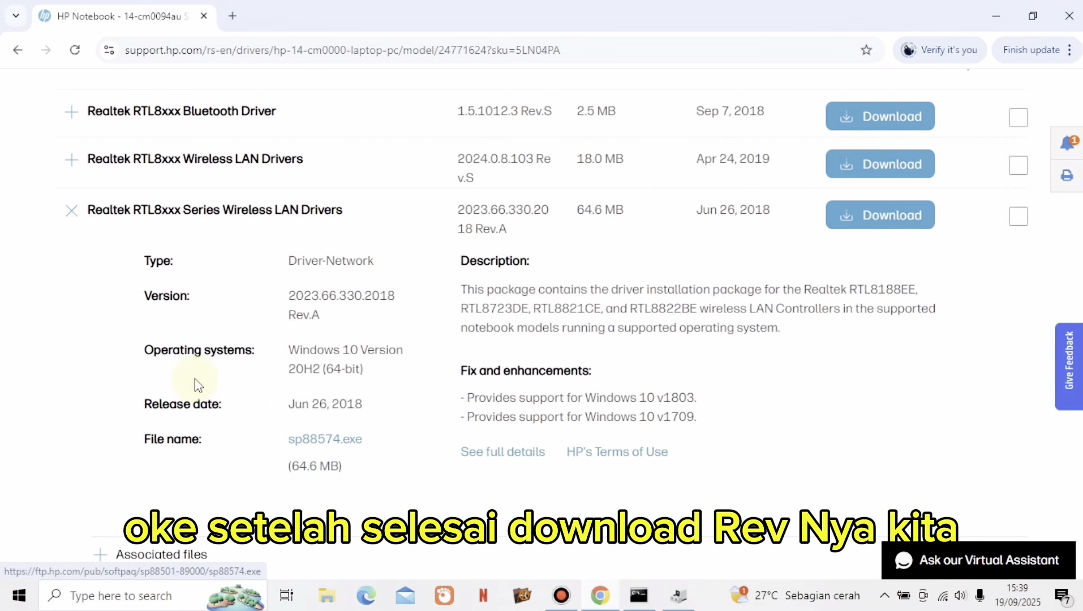
right_click(333, 362)
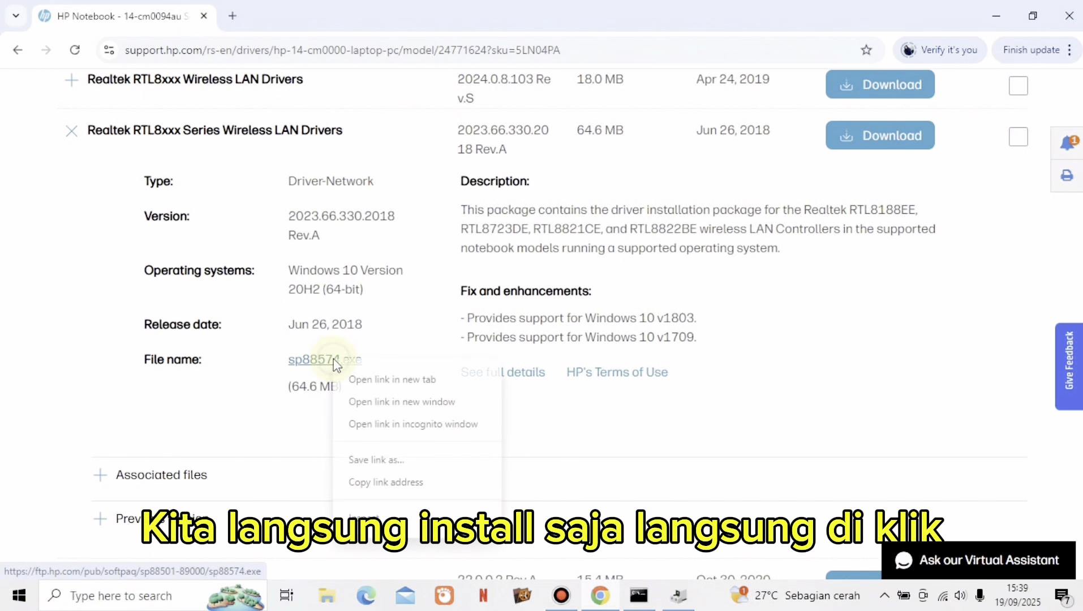
left_click(427, 386)
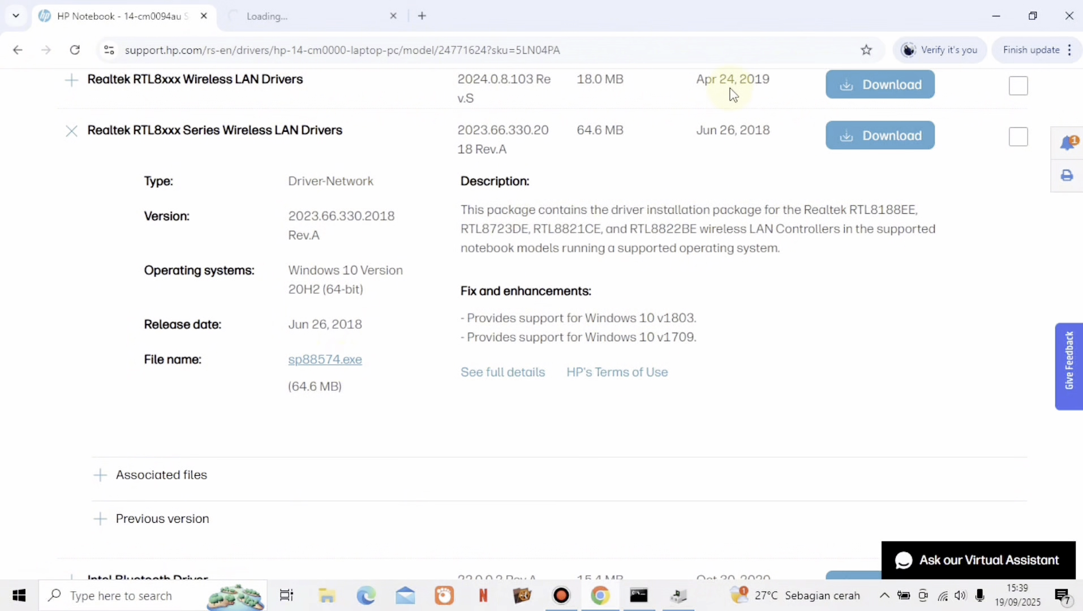
left_click(874, 55)
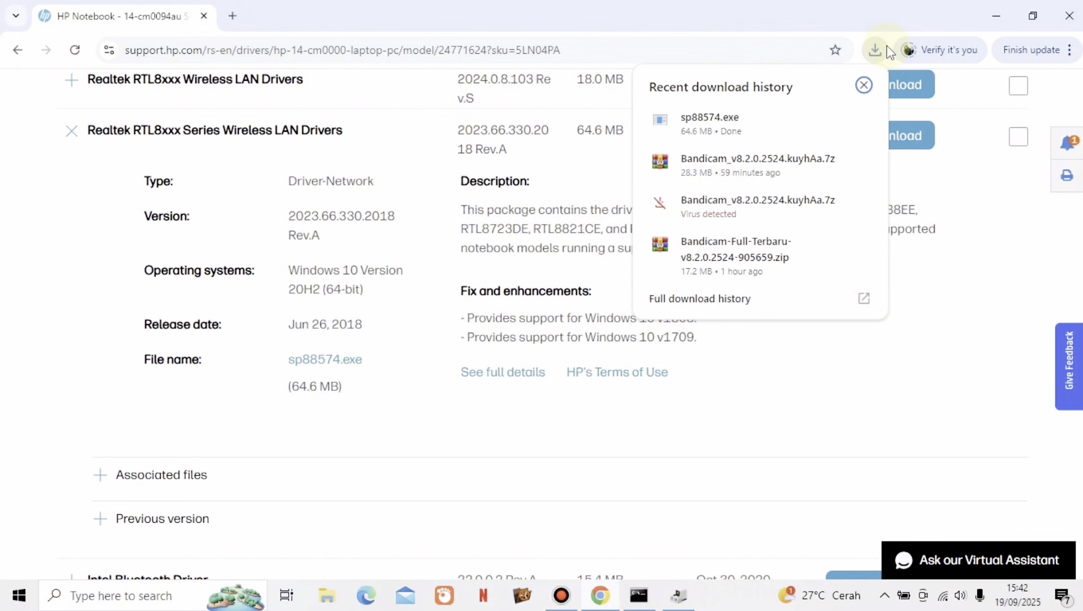
Launch the downloaded sp88574.exe, accept the license agreement terms, and proceed through the HP setup wizard to start the driver installer.
mouse_move(729, 127)
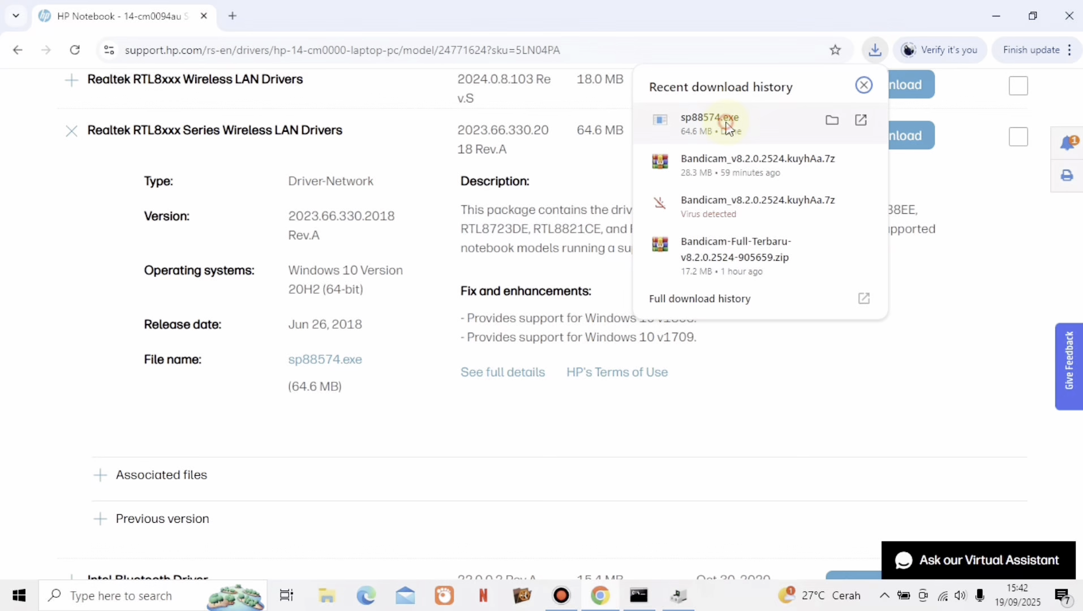
left_click(727, 125)
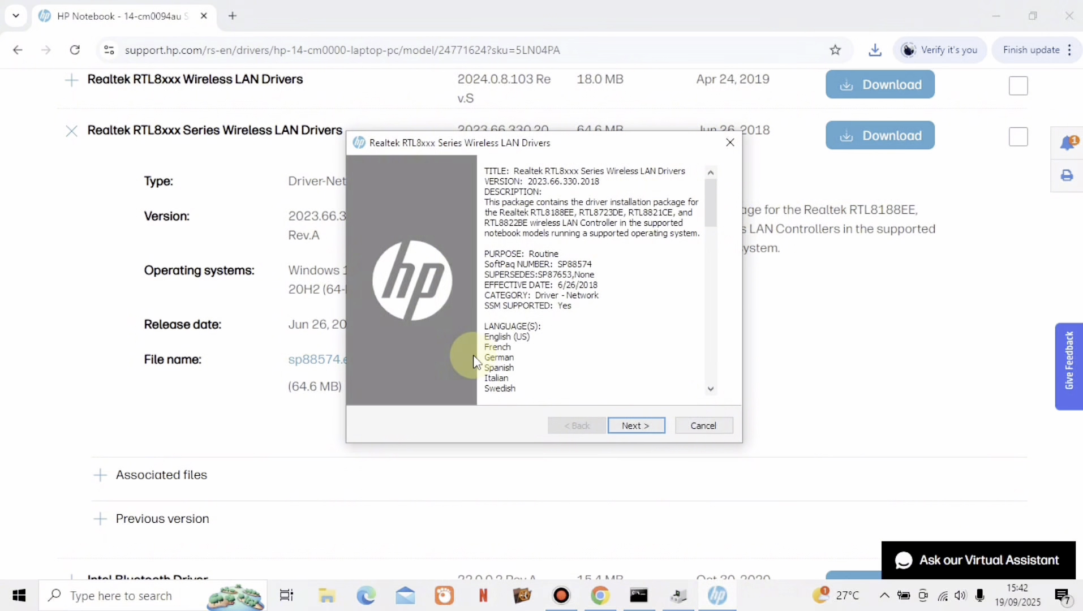
left_click(638, 426)
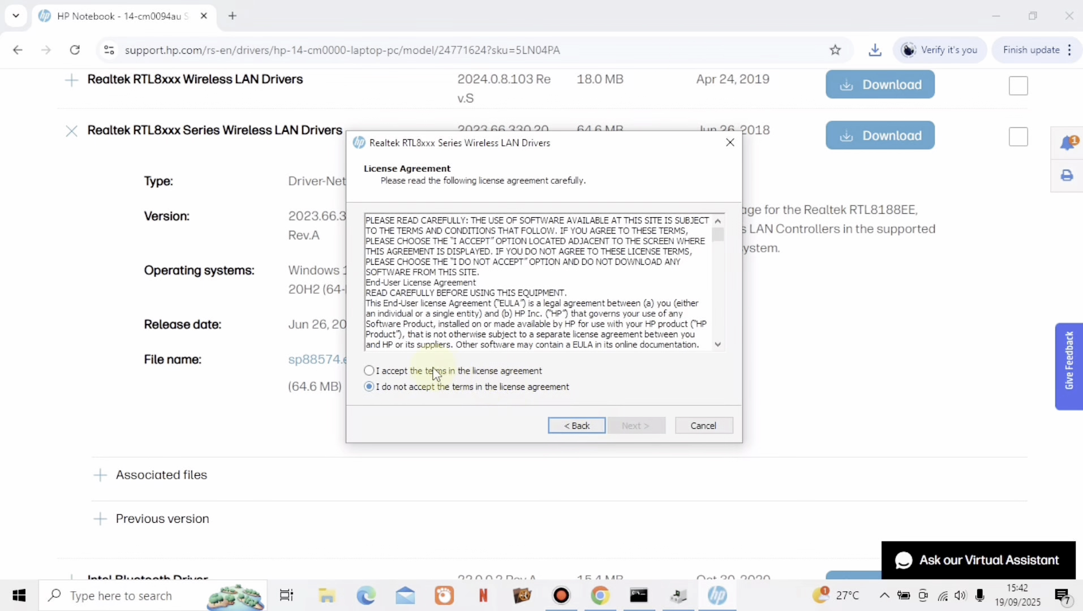
left_click(427, 370)
left_click(646, 425)
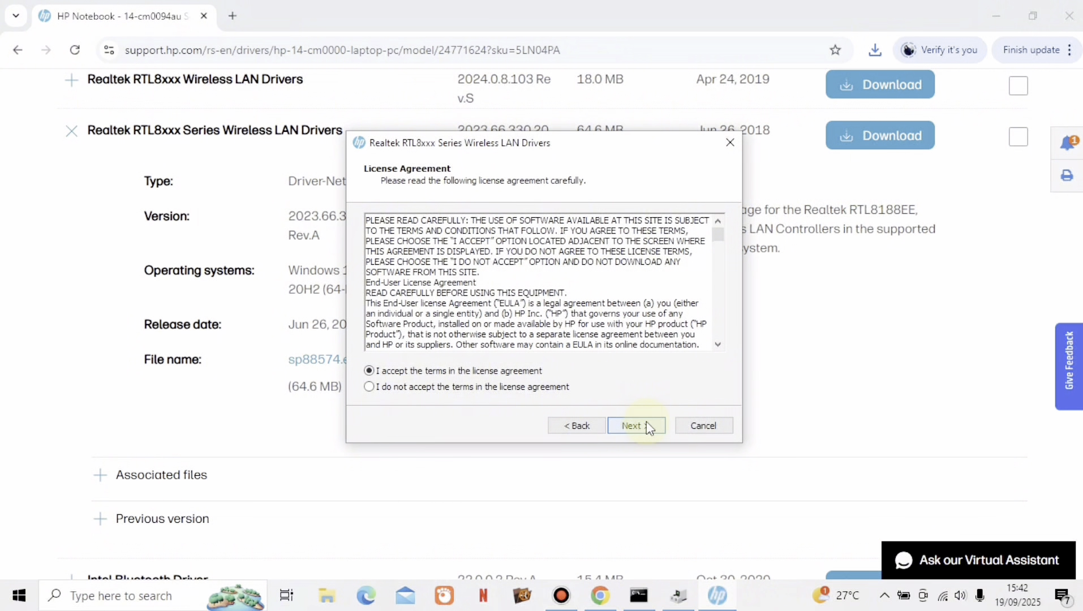
left_click(646, 425)
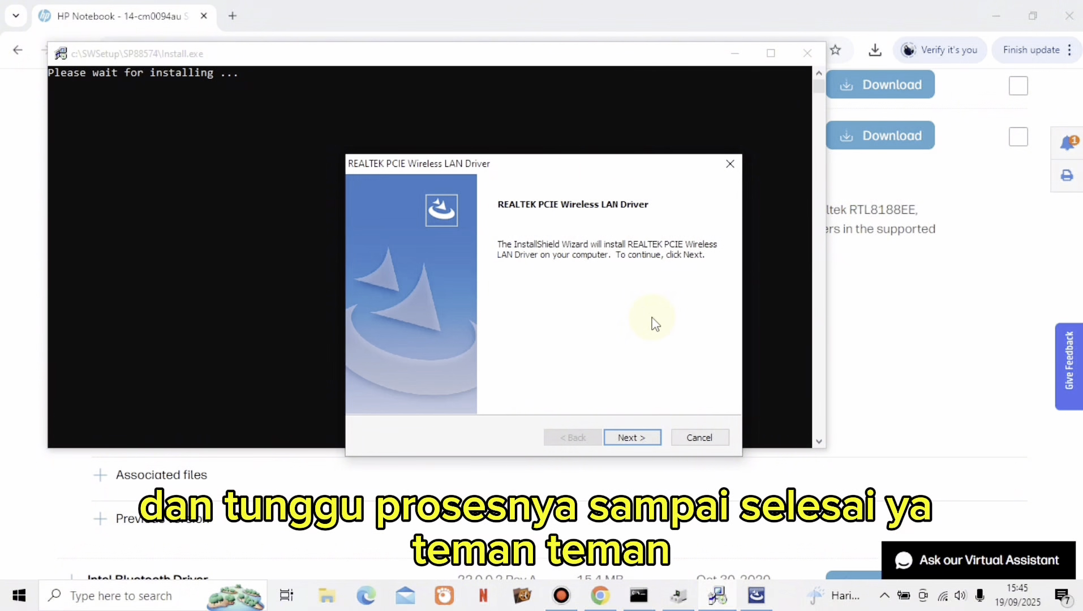
Install the REALTEK PCIE Wireless LAN Driver, finish its wizard, and close the Command Prompt window.
left_click(644, 436)
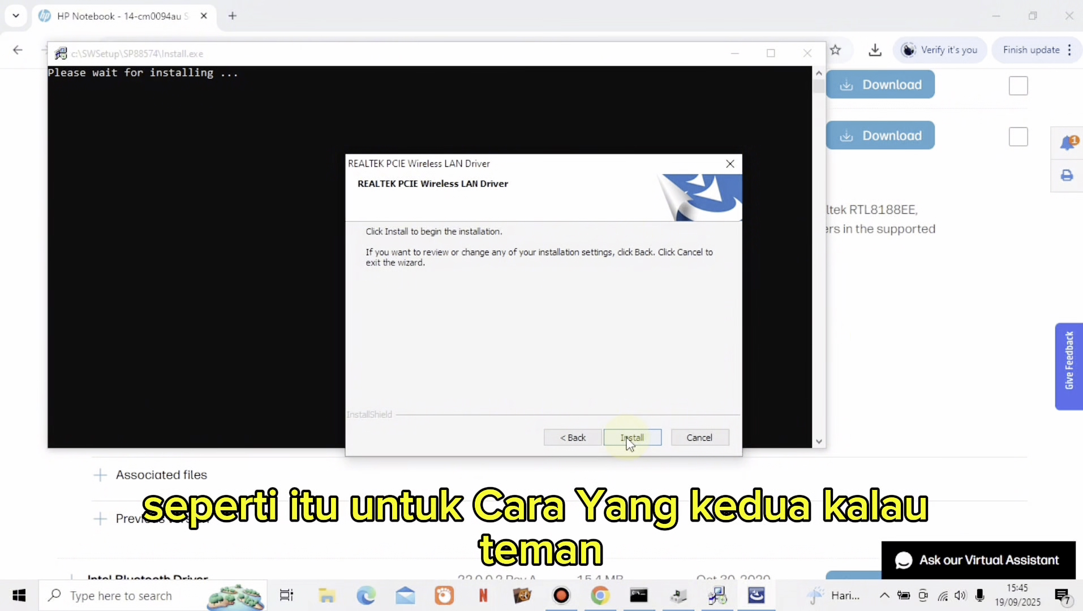
left_click(638, 435)
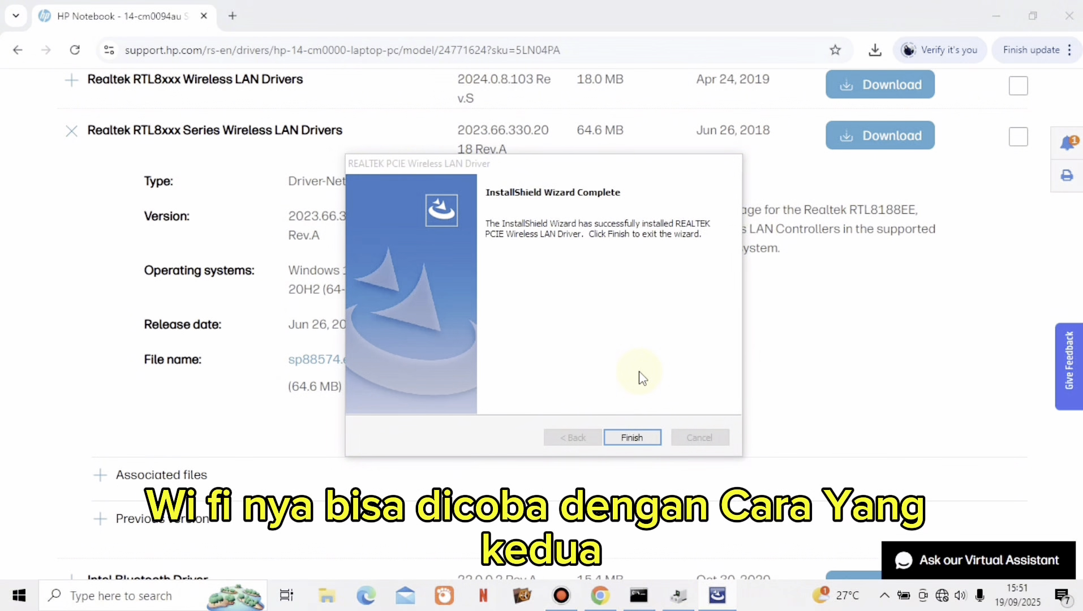
left_click(632, 437)
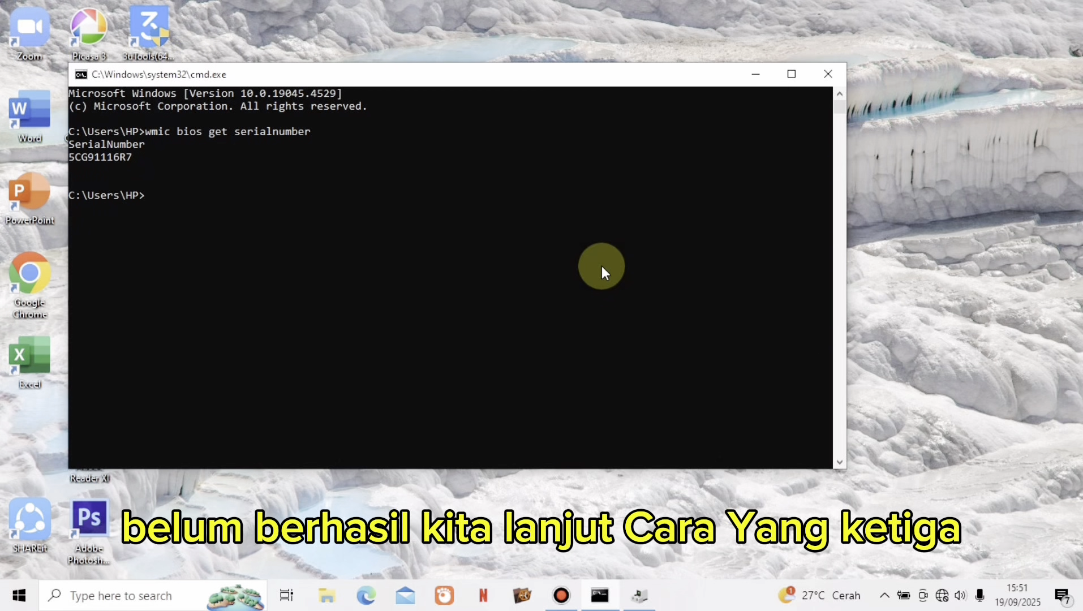
left_click(826, 75)
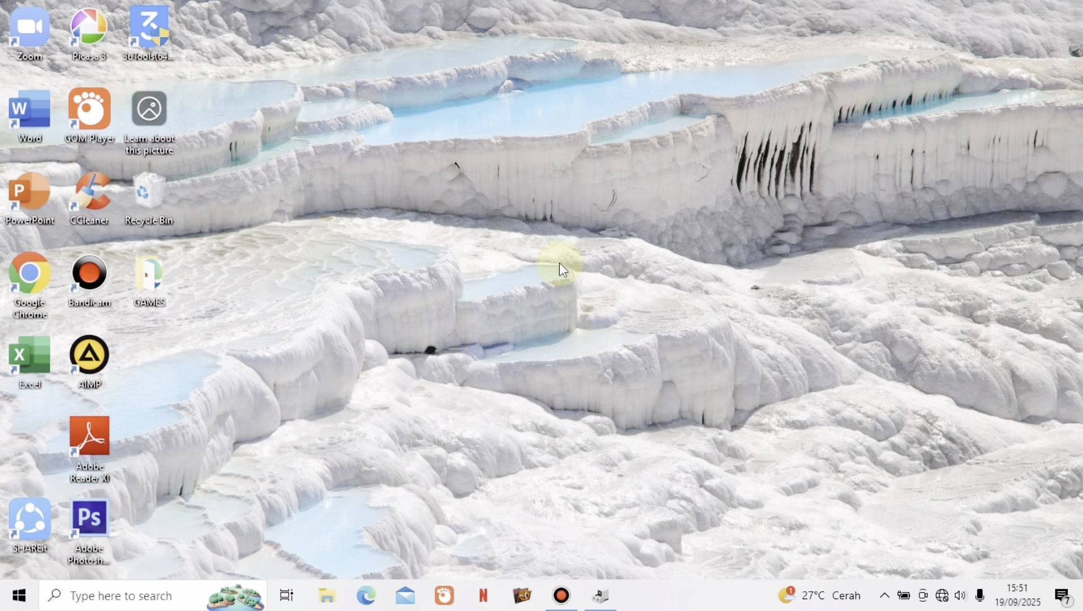